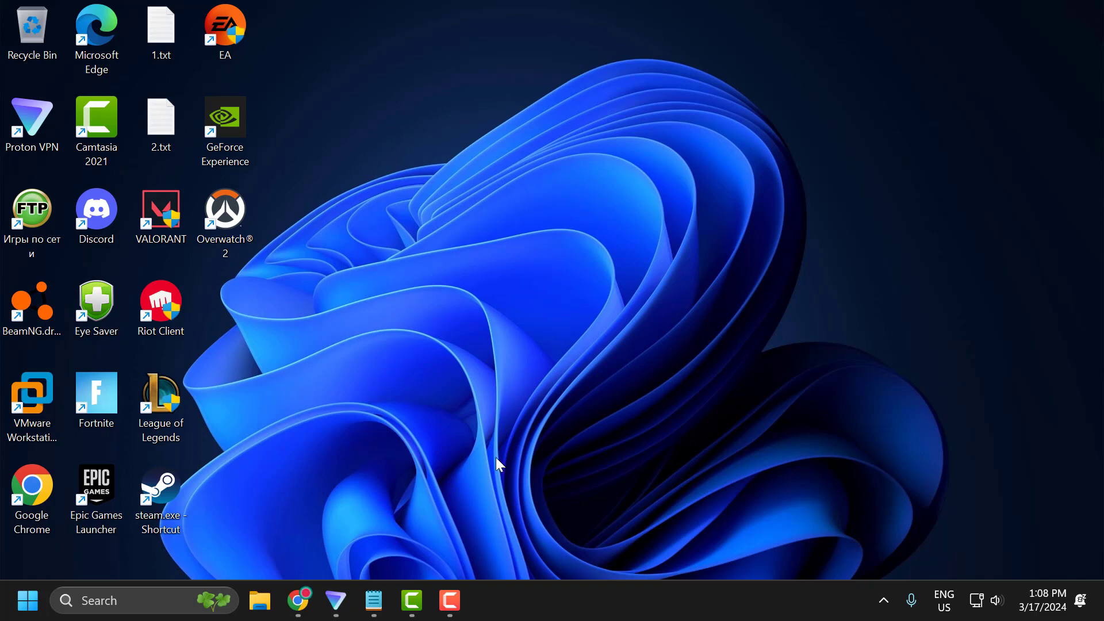
Search 'mine' and open the App settings page of Minecraft Launcher
{"action": "left_click", "coordinate": [163, 595]}
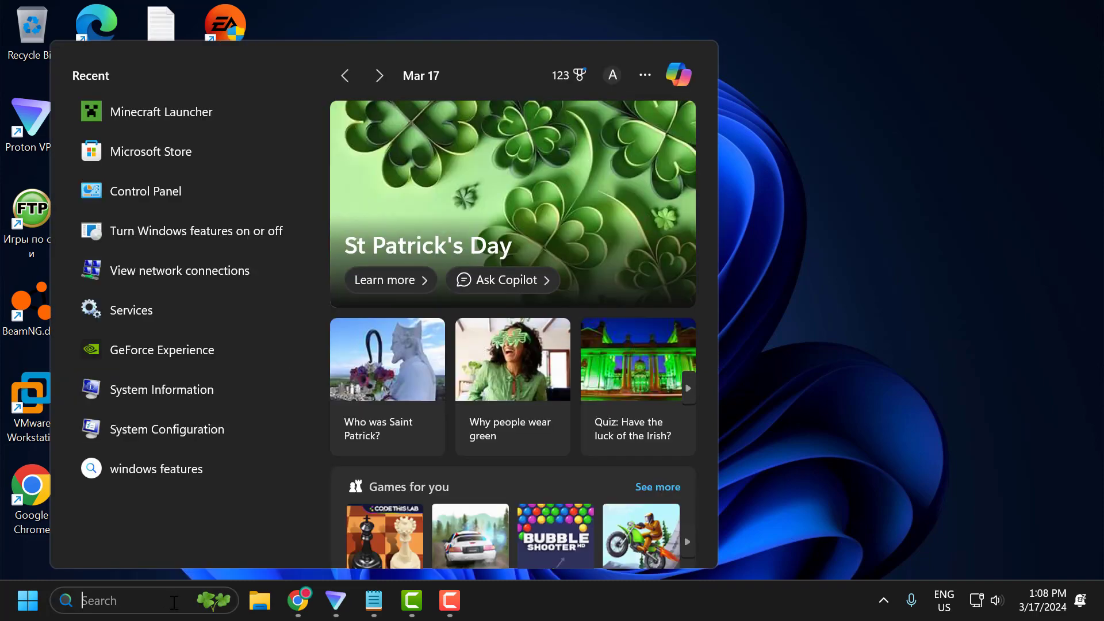
{"action": "type", "text": "mine"}
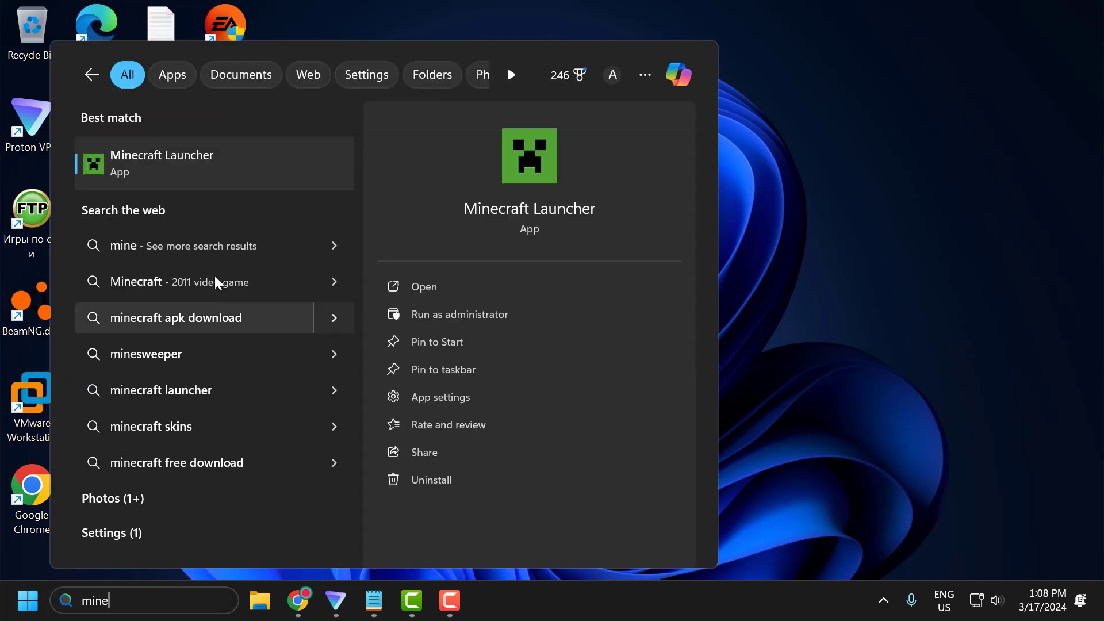
{"action": "right_click", "coordinate": [165, 166]}
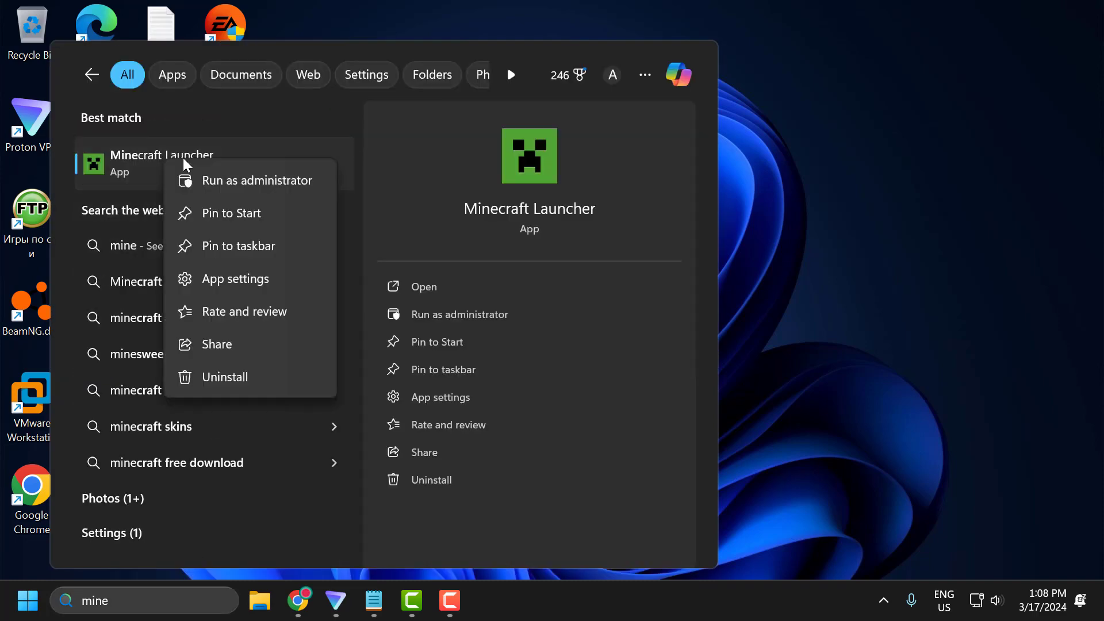
{"action": "left_click", "coordinate": [251, 280]}
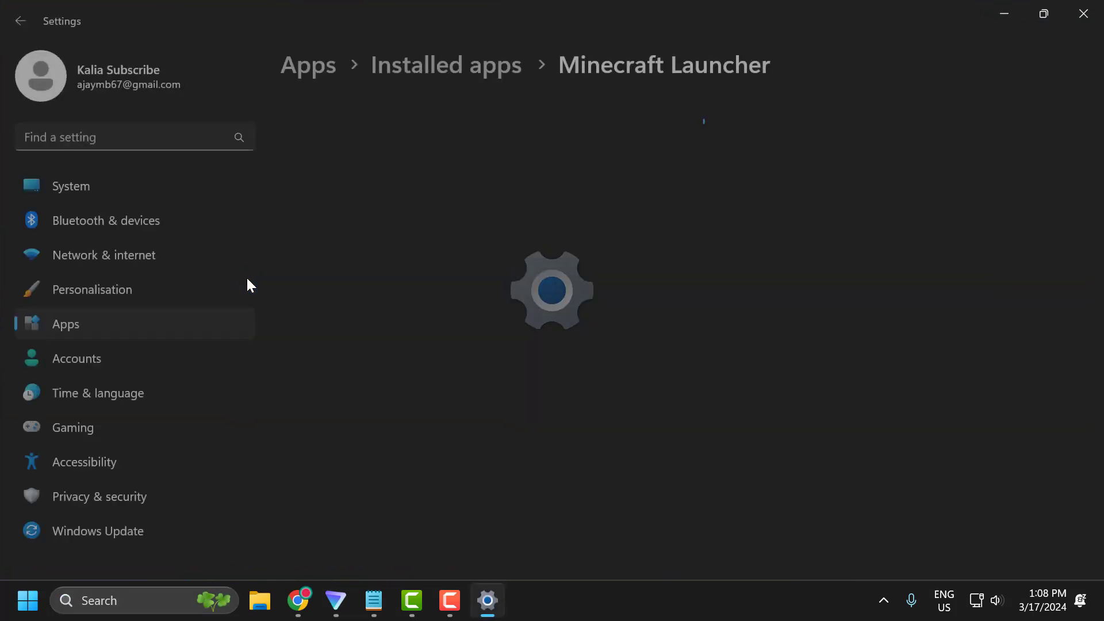
Repair Minecraft Launcher, reset it with its data deleted, and close Settings
{"action": "scroll", "coordinate": [455, 280], "scroll_direction": "down", "scroll_amount": 8}
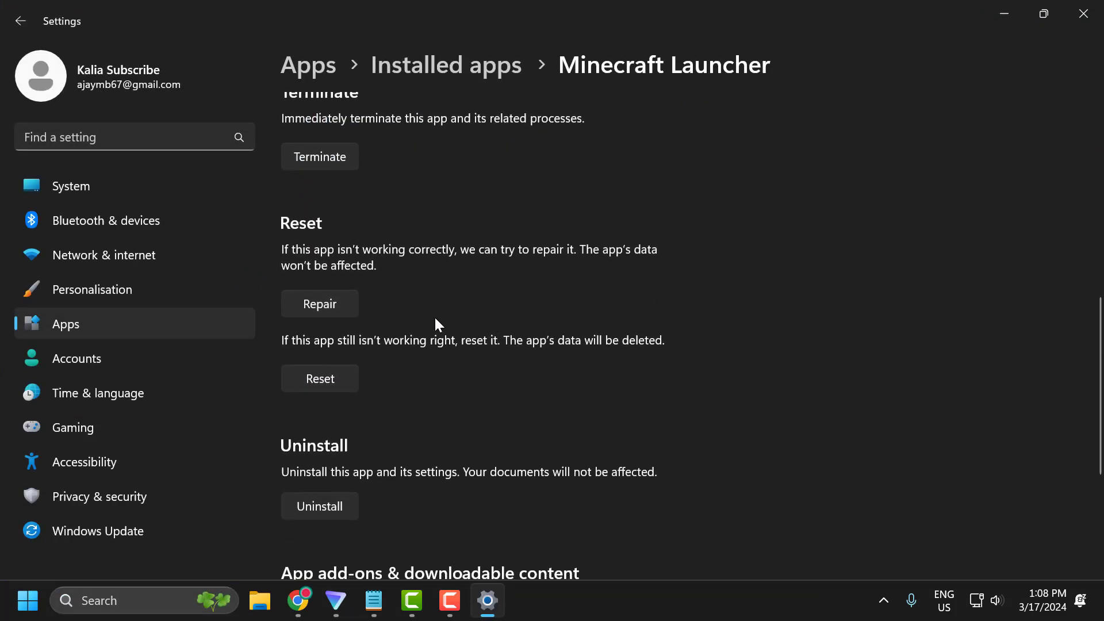
{"action": "left_click", "coordinate": [319, 303]}
{"action": "left_click", "coordinate": [308, 382]}
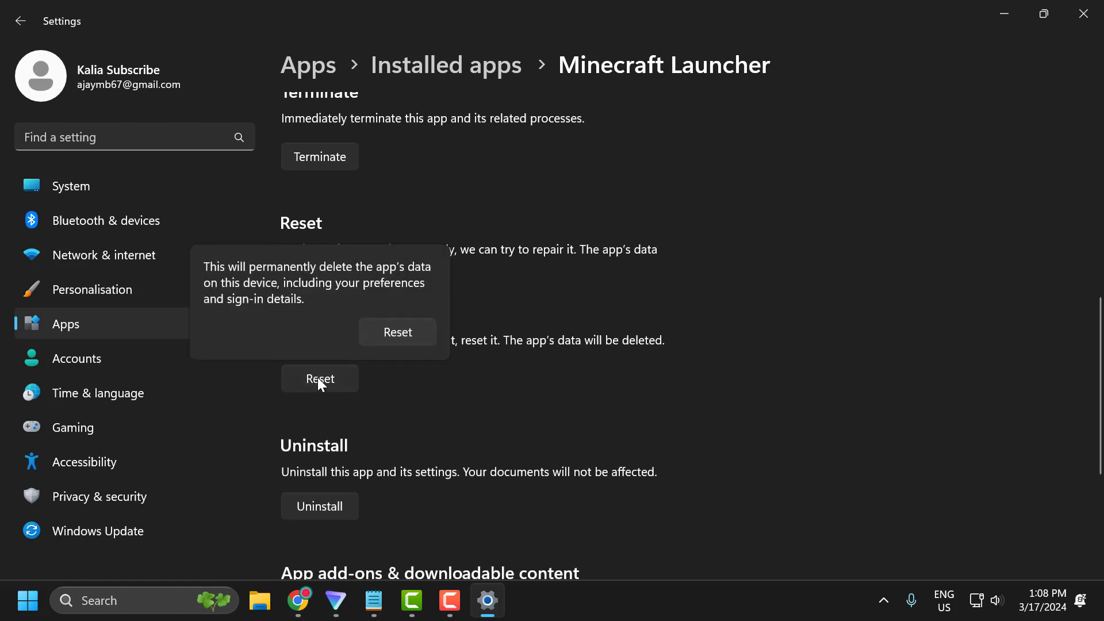
{"action": "left_click", "coordinate": [388, 336]}
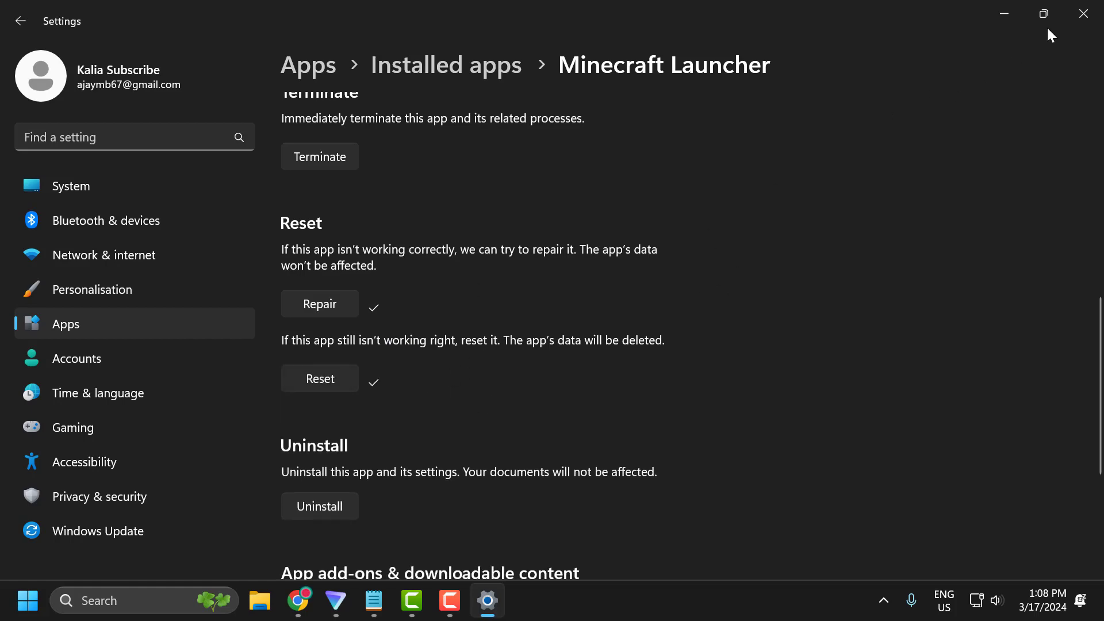
{"action": "left_click", "coordinate": [1084, 13]}
{"action": "left_click", "coordinate": [134, 603]}
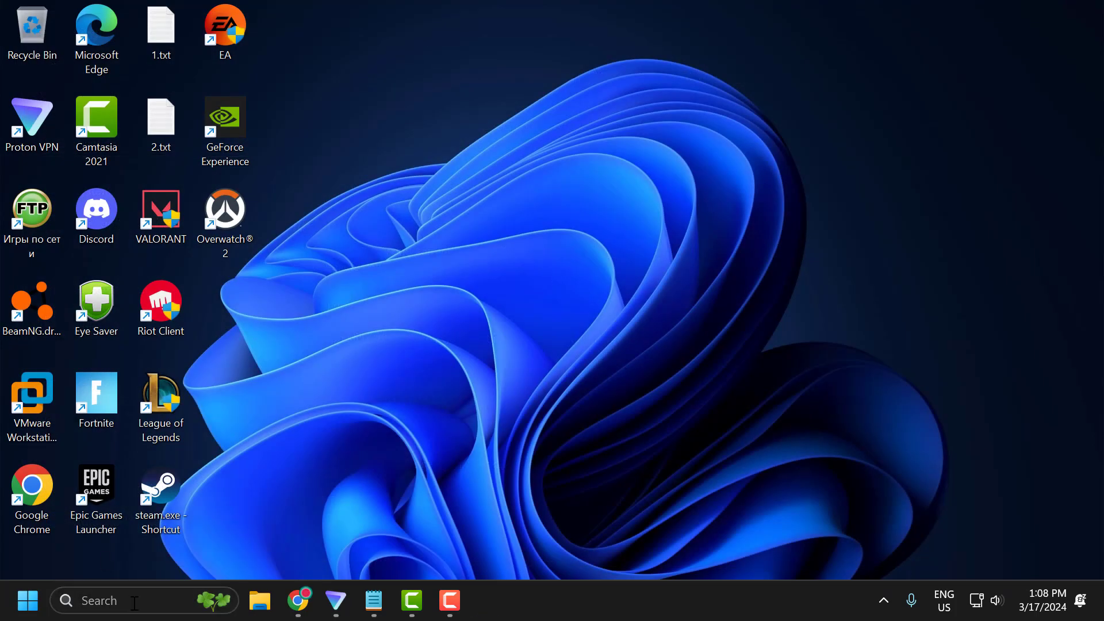
{"action": "type", "text": "mine"}
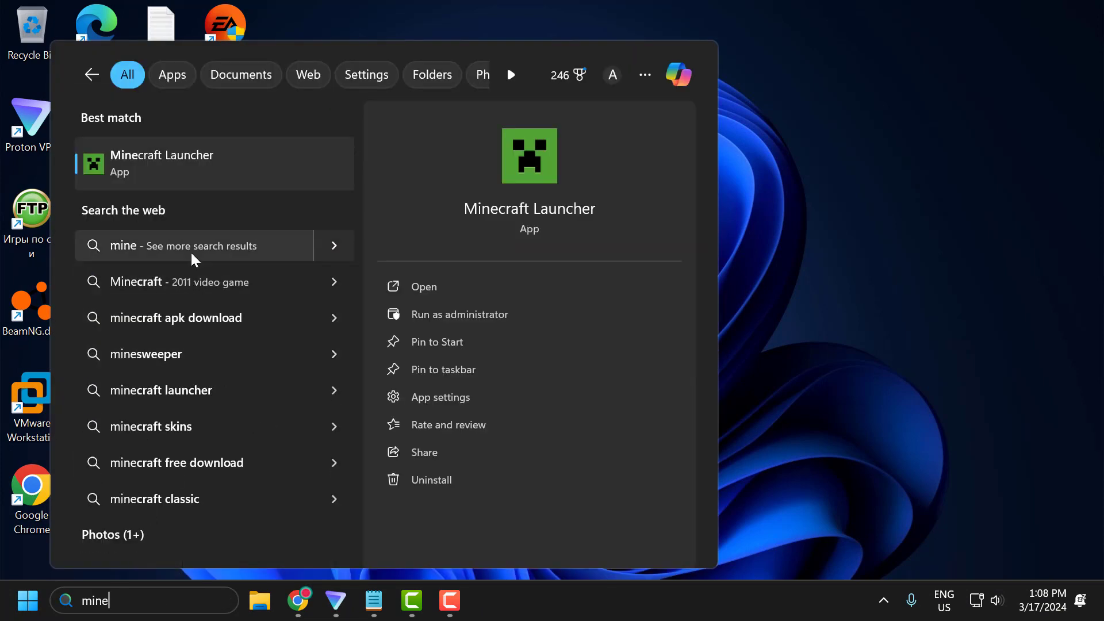
{"action": "right_click", "coordinate": [193, 167]}
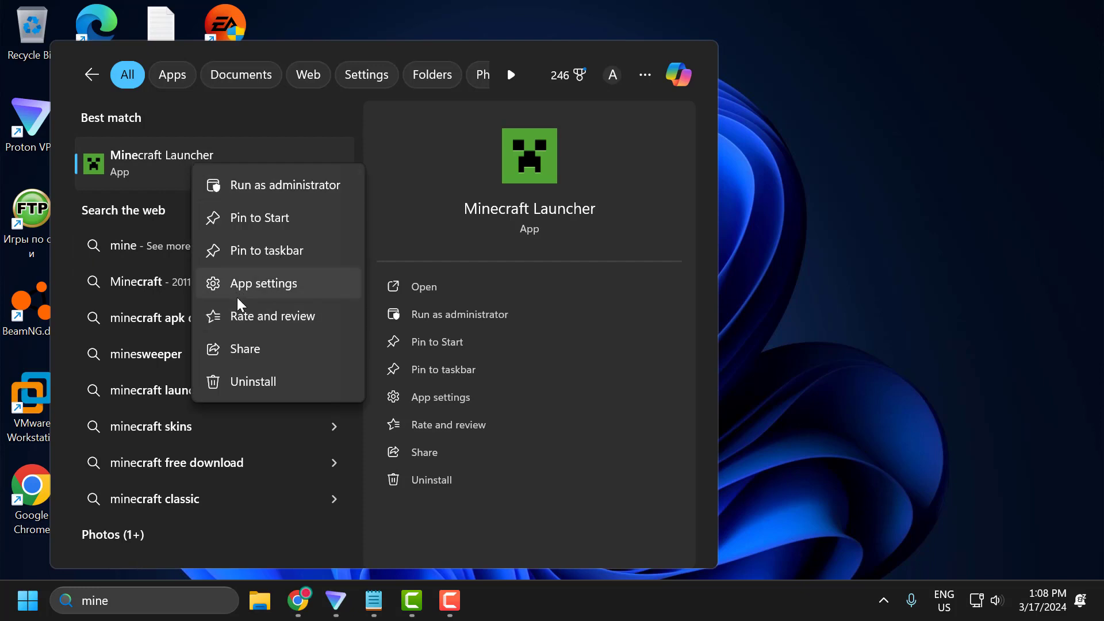
{"action": "left_click", "coordinate": [306, 131]}
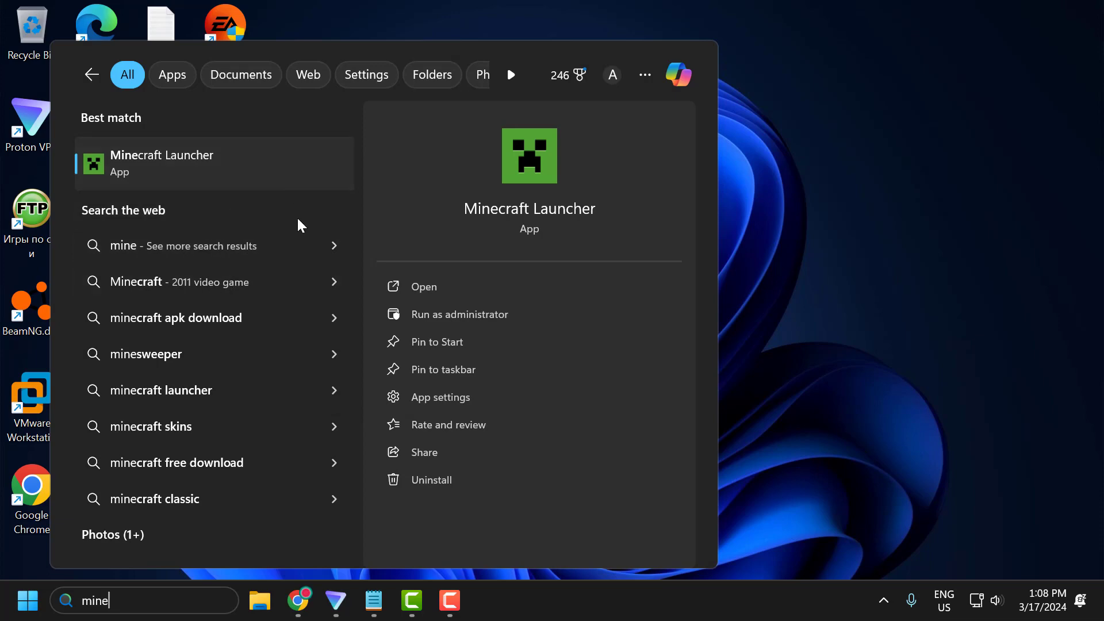
{"action": "left_click", "coordinate": [815, 368]}
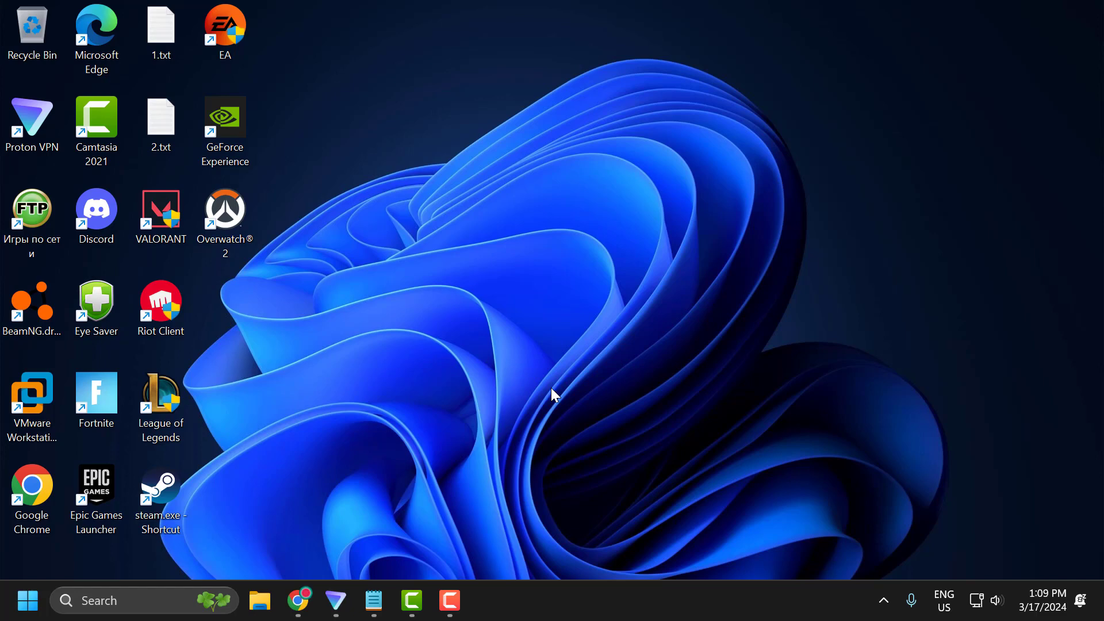
Search 'cmd' and launch Command Prompt as administrator
{"action": "left_click", "coordinate": [156, 602]}
{"action": "type", "text": "cmd"}
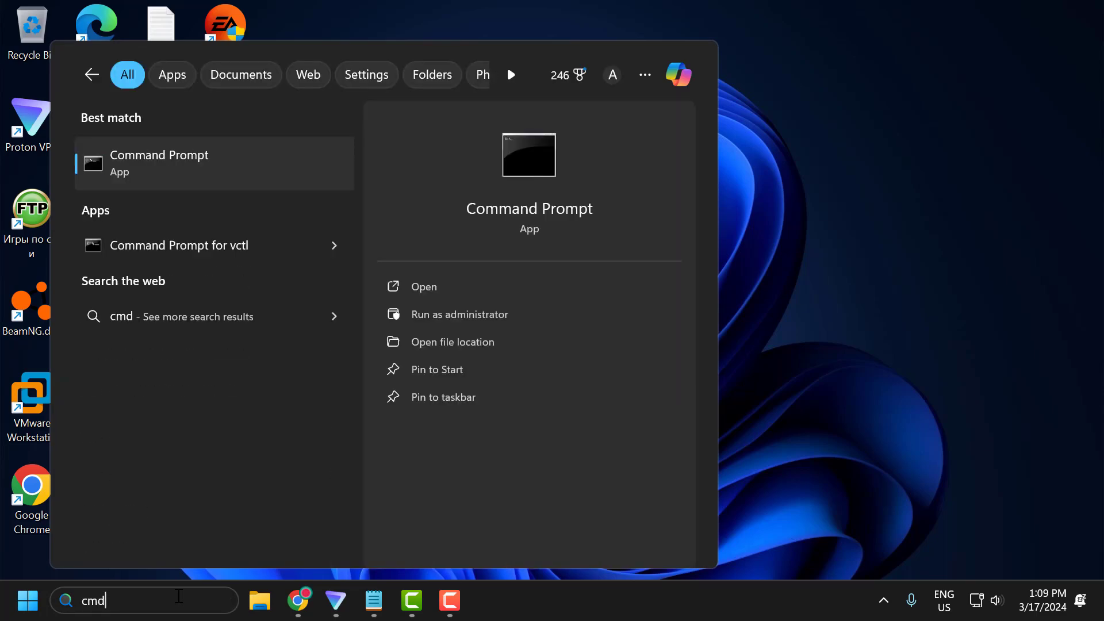
{"action": "right_click", "coordinate": [202, 180]}
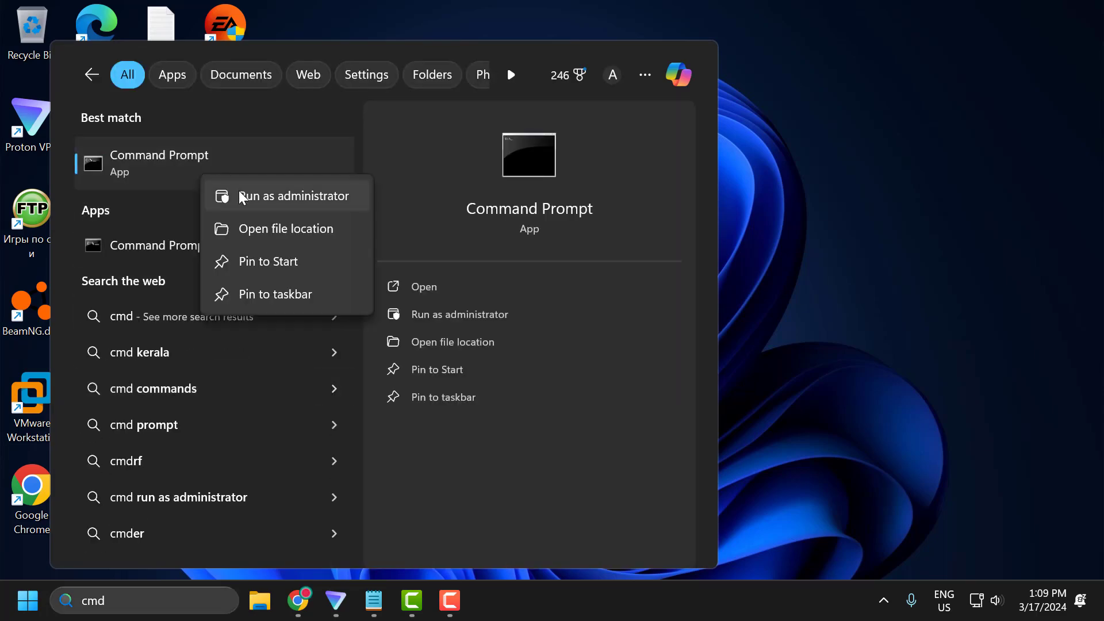
{"action": "left_click", "coordinate": [272, 195]}
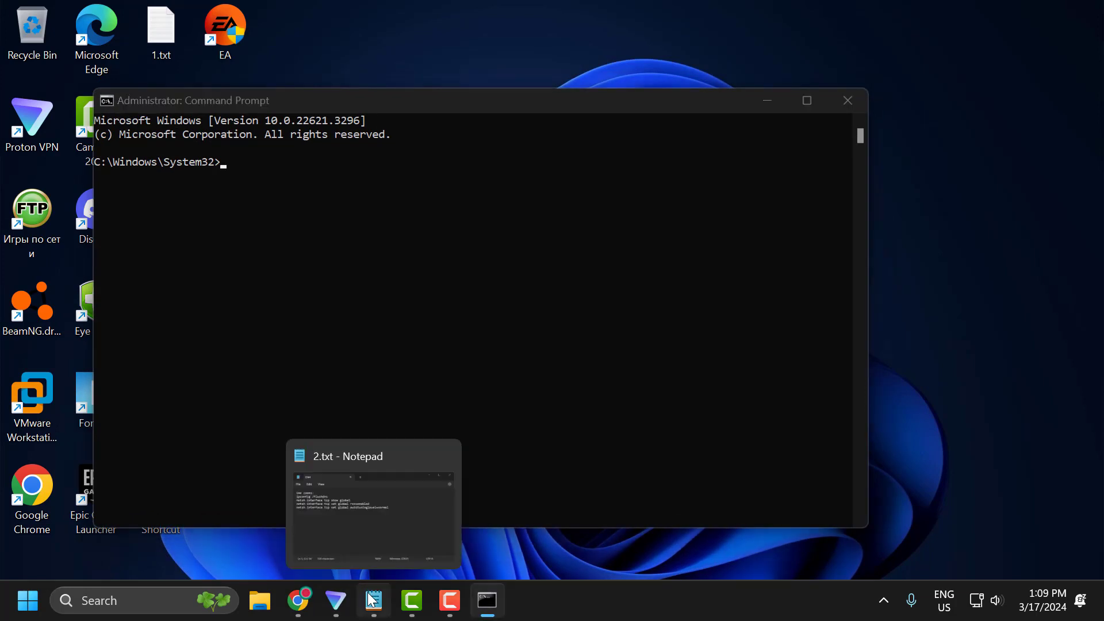
Run ipconfig /flushdns and netsh interface tcp show global, copied from 2.txt
{"action": "left_click", "coordinate": [374, 601]}
{"action": "triple_click", "coordinate": [342, 169]}
{"action": "key", "text": "cmd+c"}
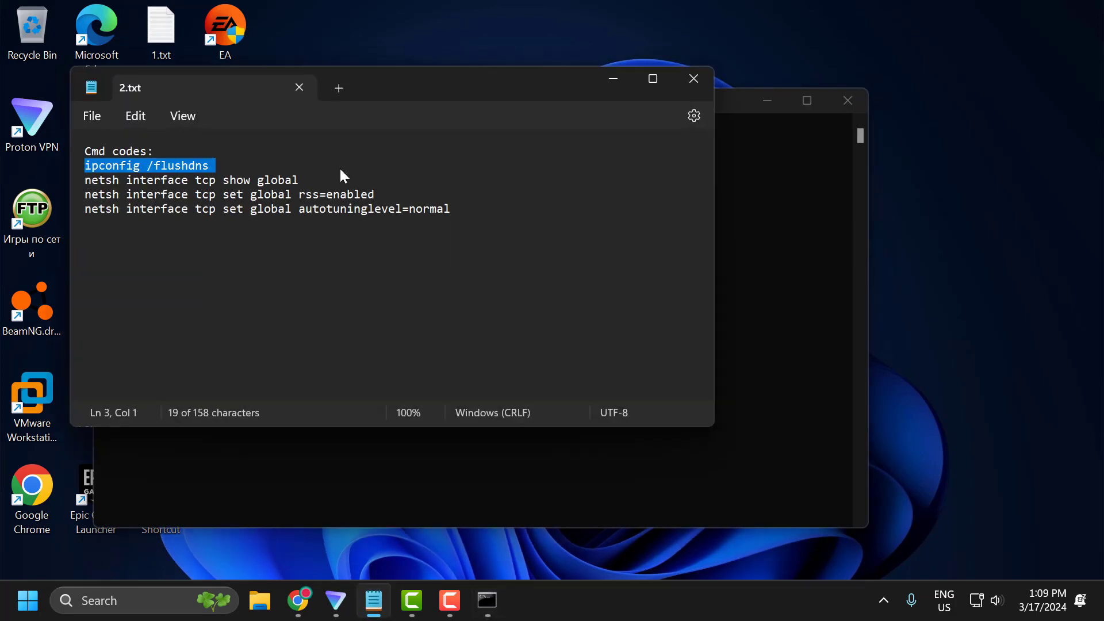
{"action": "left_click", "coordinate": [611, 80]}
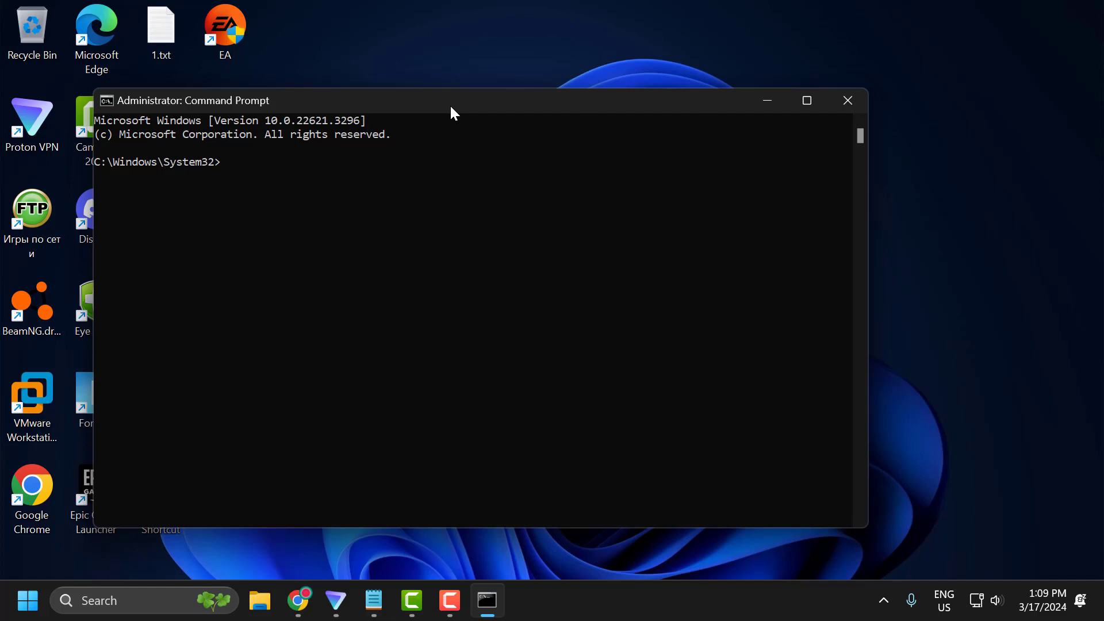
{"action": "right_click", "coordinate": [492, 150]}
{"action": "left_click", "coordinate": [373, 600]}
{"action": "triple_click", "coordinate": [378, 178]}
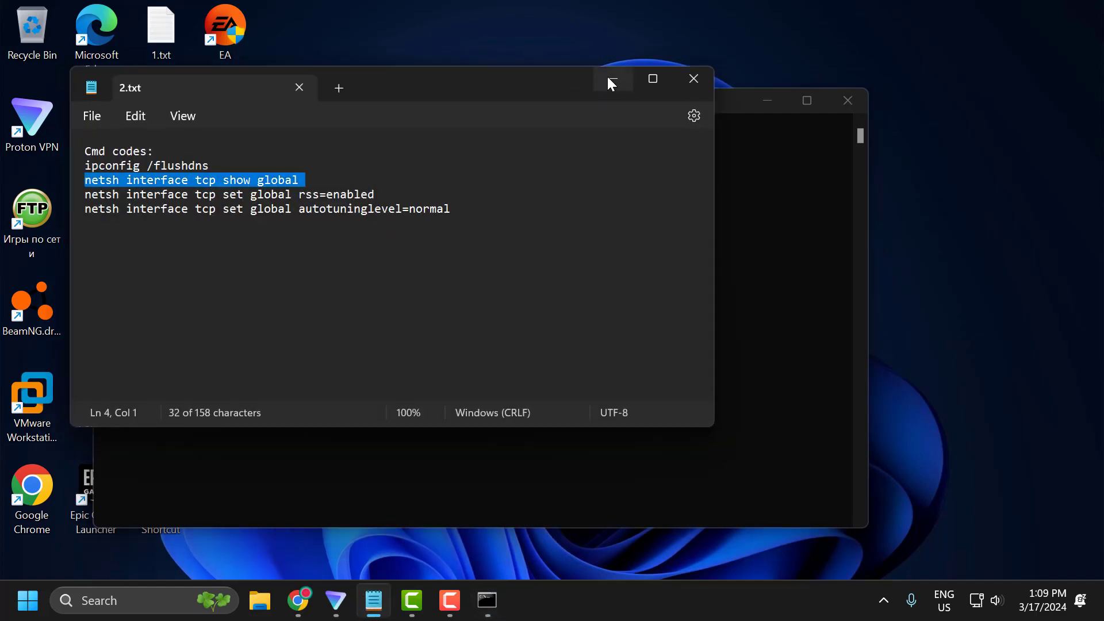
{"action": "left_click", "coordinate": [611, 80]}
{"action": "right_click", "coordinate": [491, 199]}
Set TCP global rss=enabled and autotuninglevel=normal via netsh, then close Command Prompt
{"action": "left_click", "coordinate": [368, 599]}
{"action": "triple_click", "coordinate": [378, 194]}
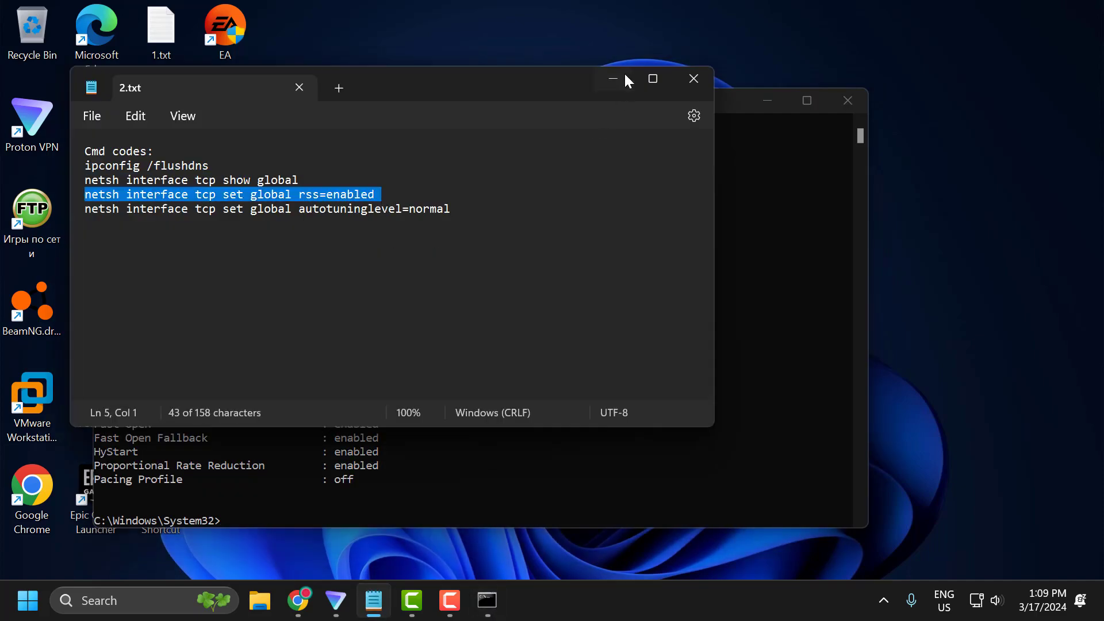
{"action": "left_click", "coordinate": [611, 80]}
{"action": "right_click", "coordinate": [491, 172]}
{"action": "left_click", "coordinate": [374, 600]}
{"action": "triple_click", "coordinate": [480, 206]}
{"action": "left_click", "coordinate": [611, 80]}
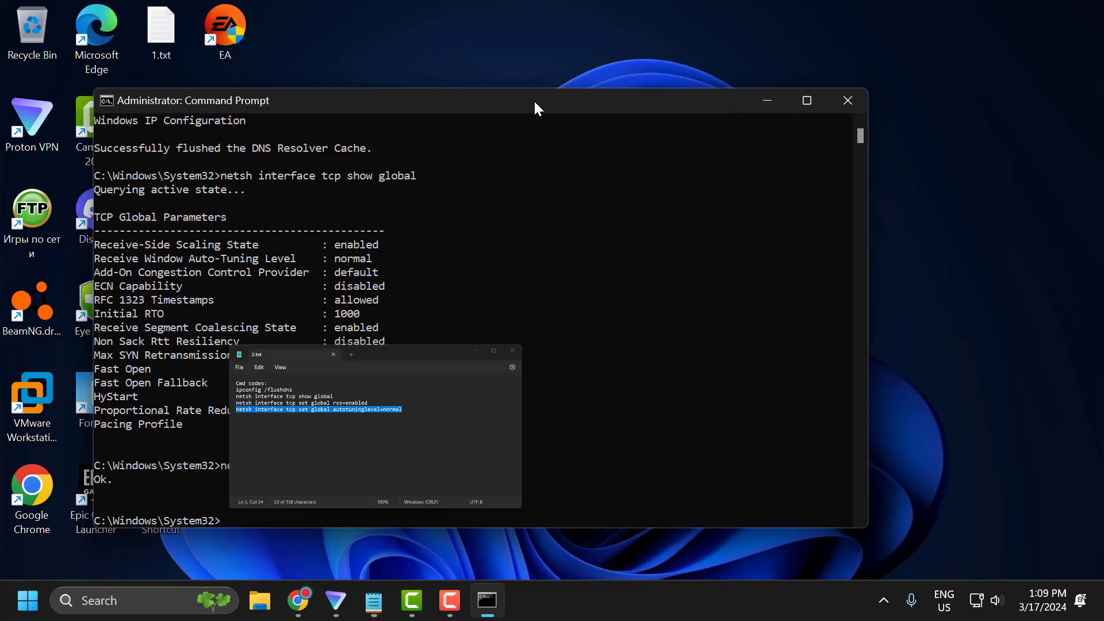
{"action": "right_click", "coordinate": [432, 423]}
{"action": "key", "text": "Return"}
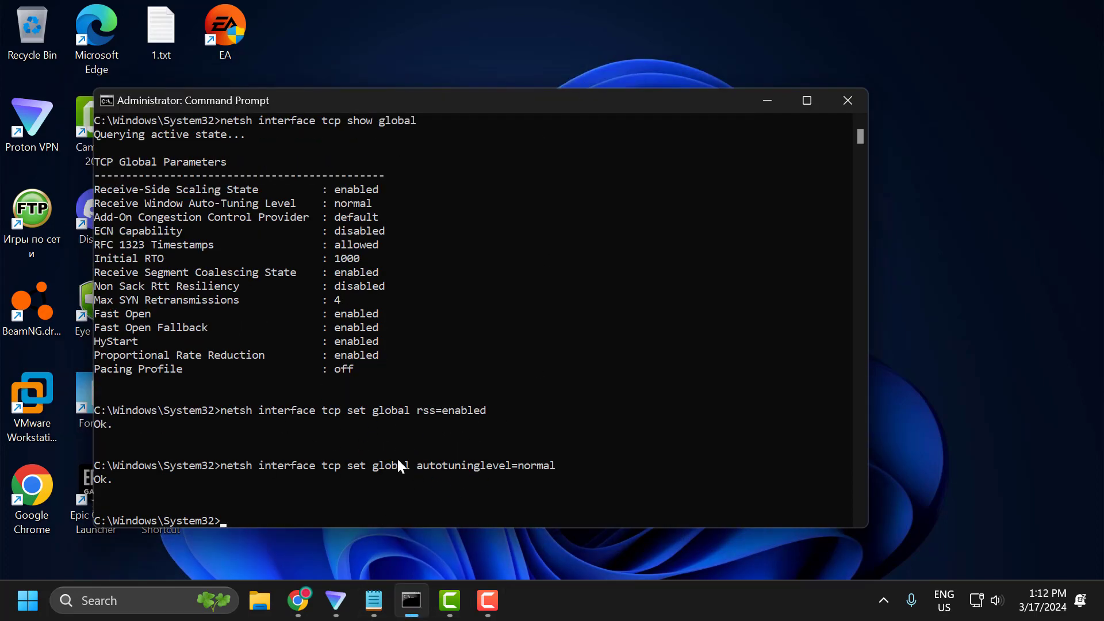
{"action": "left_click", "coordinate": [849, 103]}
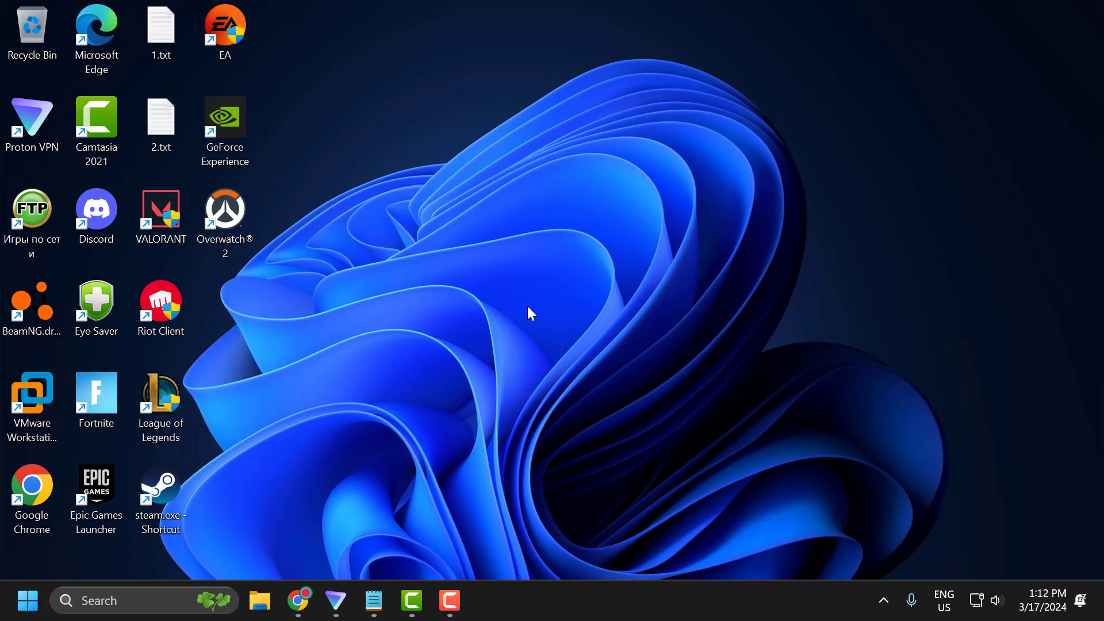
Search 'view' and open the View network connections control panel
{"action": "left_click", "coordinate": [150, 593]}
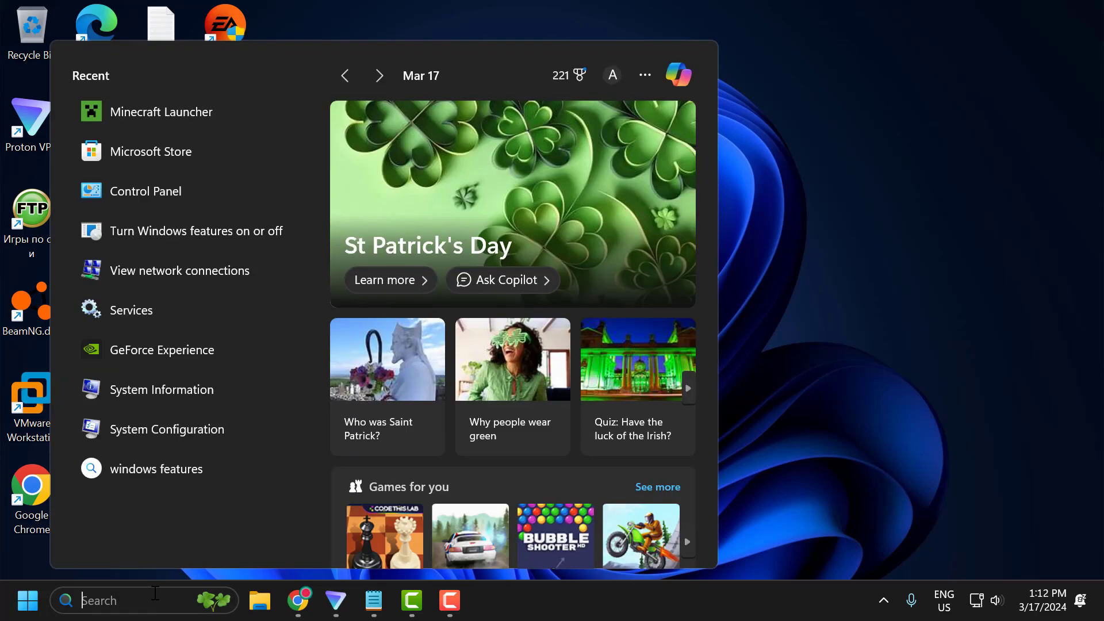
{"action": "type", "text": "view"}
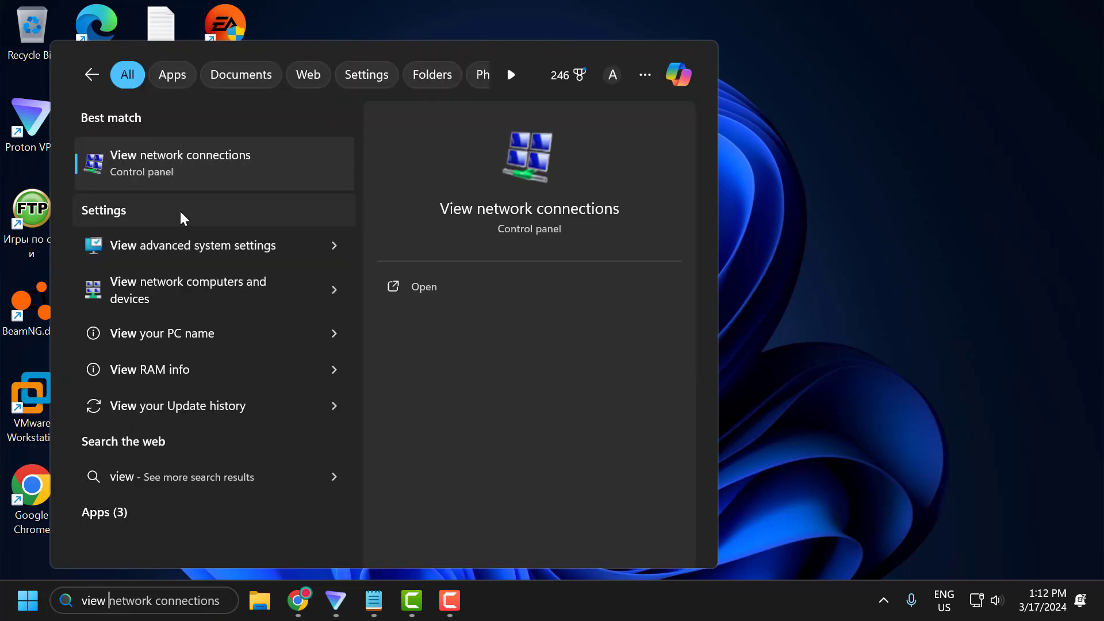
{"action": "left_click", "coordinate": [198, 183]}
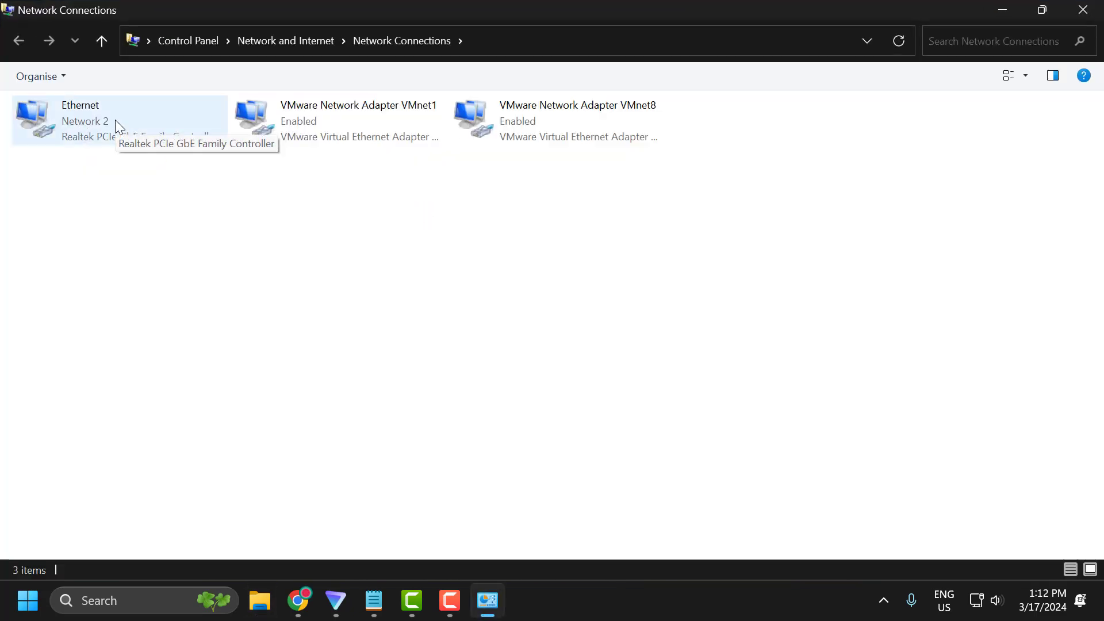
Open the Internet Protocol Version 4 (TCP/IPv4) properties of the Ethernet connection
{"action": "right_click", "coordinate": [116, 120]}
{"action": "left_click", "coordinate": [180, 288]}
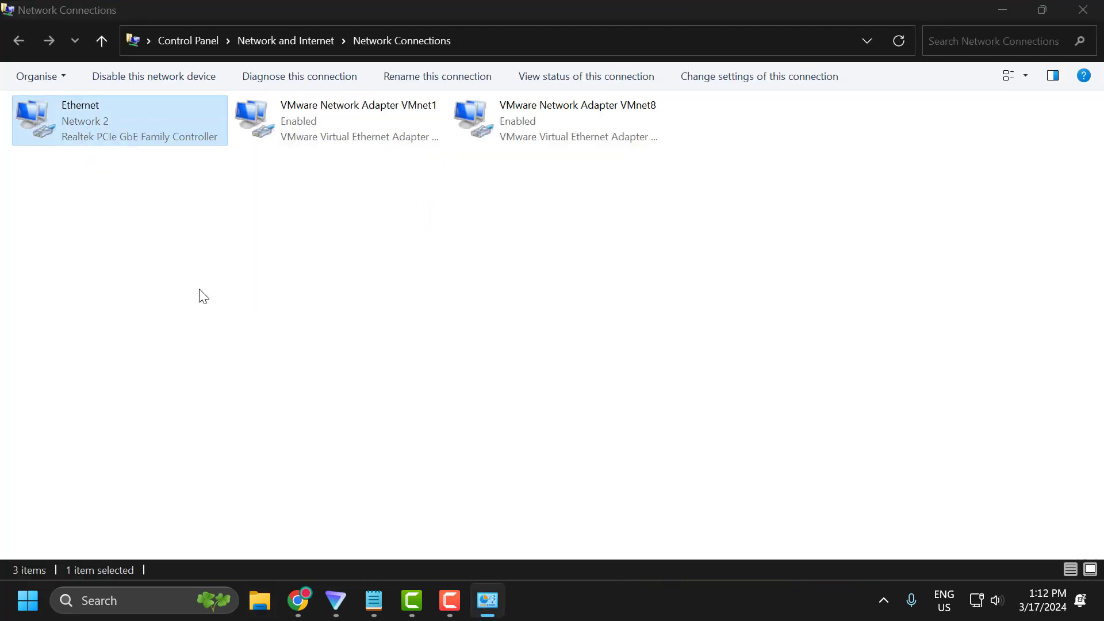
{"action": "left_click", "coordinate": [120, 303]}
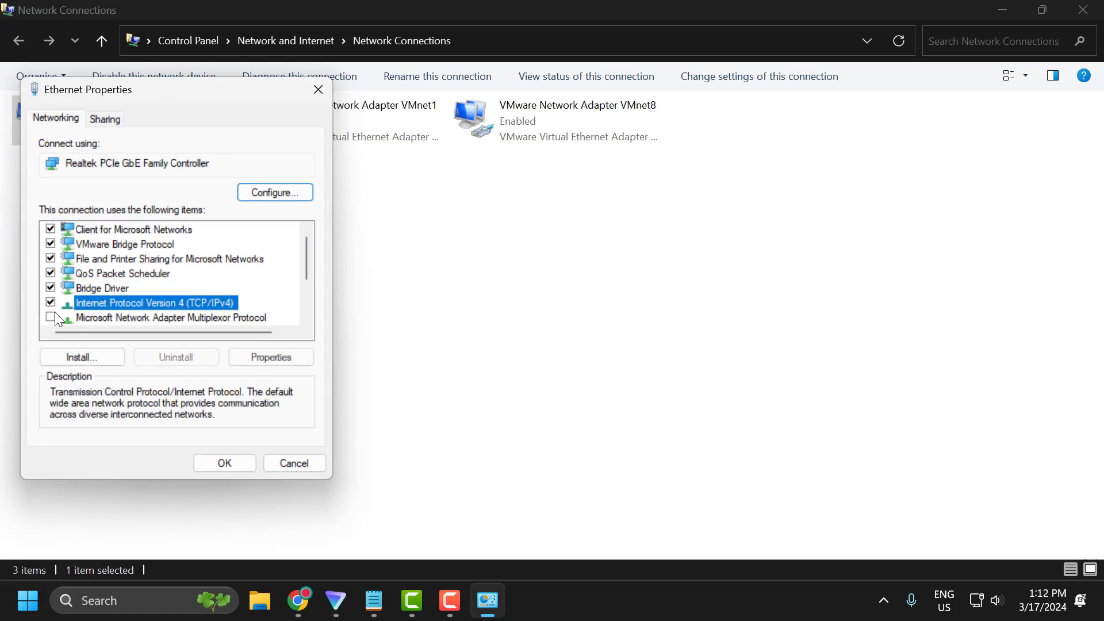
{"action": "left_click", "coordinate": [268, 358]}
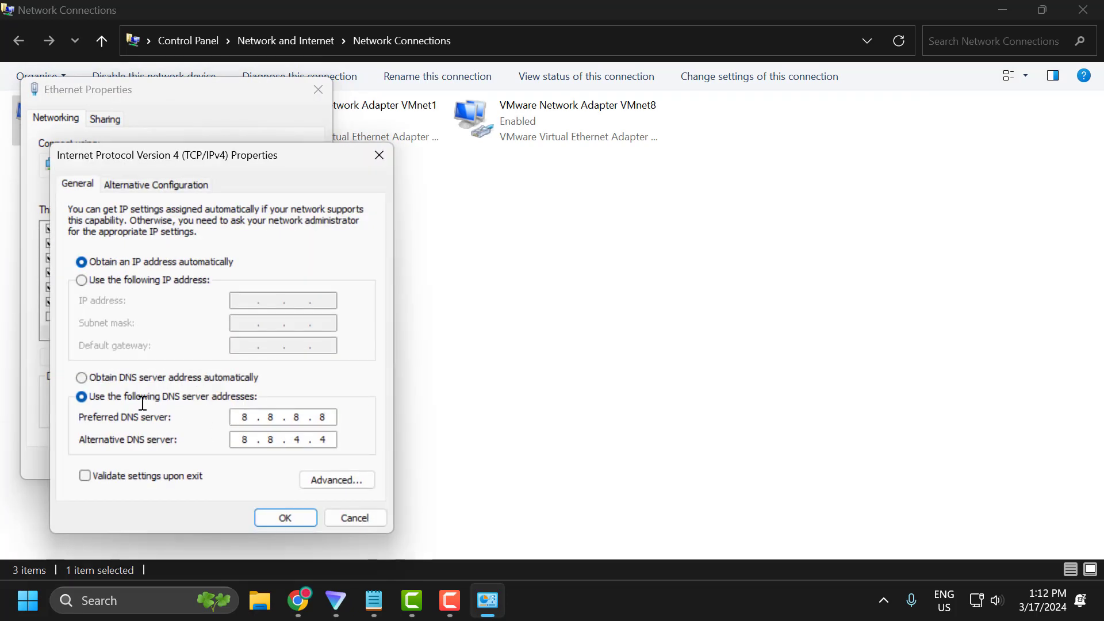
Set preferred DNS 8.8.8.8 and alternate 8.8.4.4, then confirm and close Ethernet properties
{"action": "left_click", "coordinate": [84, 380]}
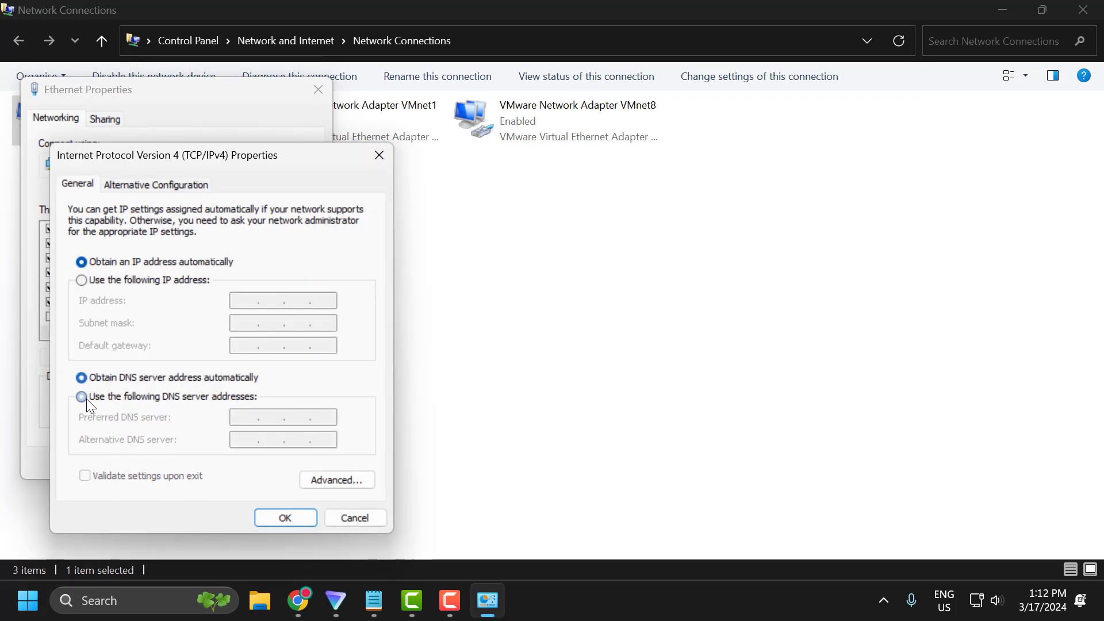
{"action": "left_click", "coordinate": [133, 400]}
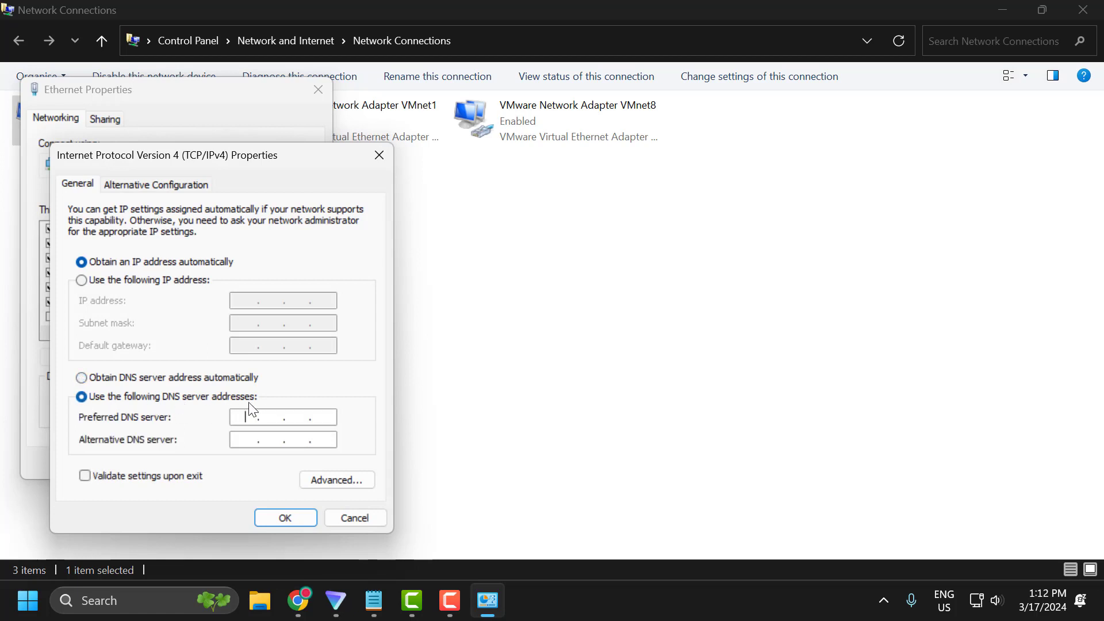
{"action": "type", "text": "8.8.8.8"}
{"action": "left_click", "coordinate": [244, 442]}
{"action": "type", "text": "8.8.4.4"}
{"action": "left_click", "coordinate": [287, 517]}
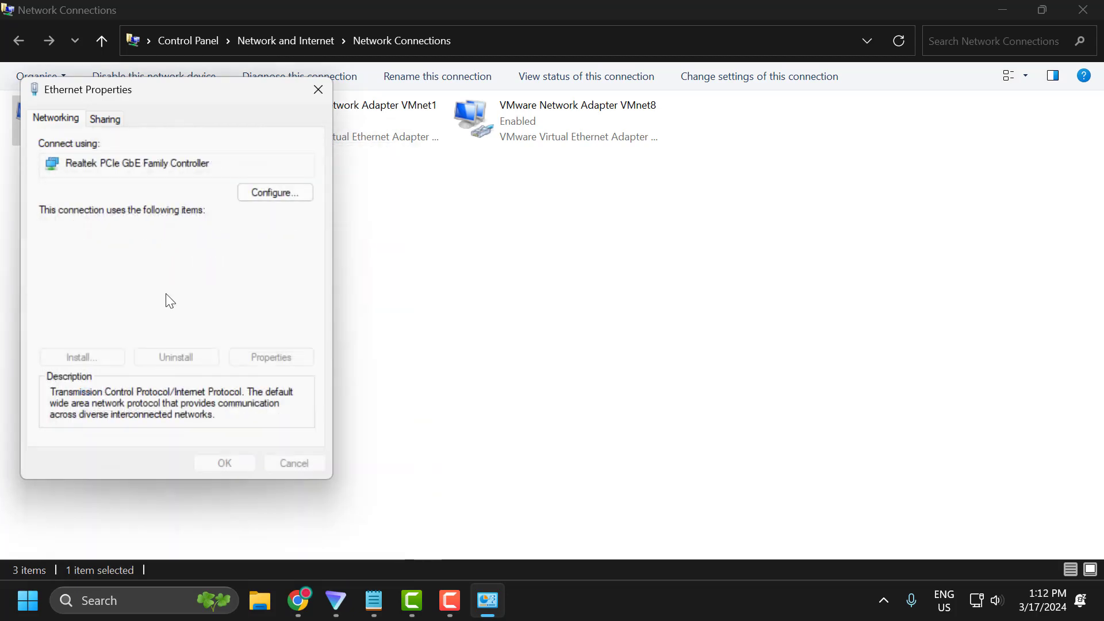
{"action": "left_click", "coordinate": [229, 460]}
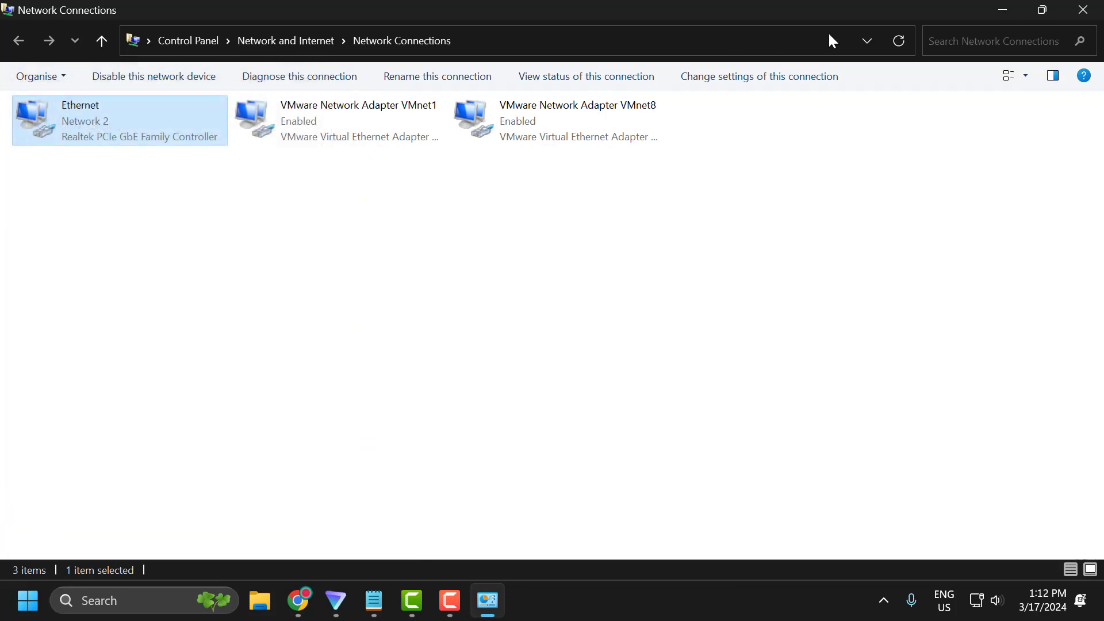
Close Network Connections and open Control Panel's list of installed programs
{"action": "left_click", "coordinate": [1084, 10]}
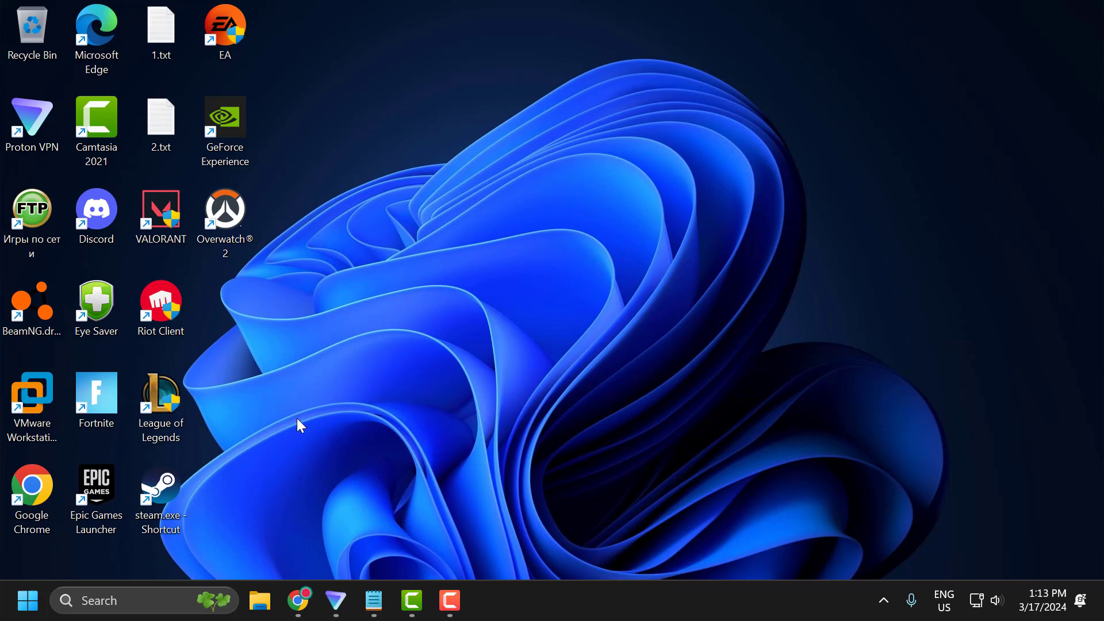
{"action": "left_click", "coordinate": [152, 590]}
{"action": "type", "text": "control Panel"}
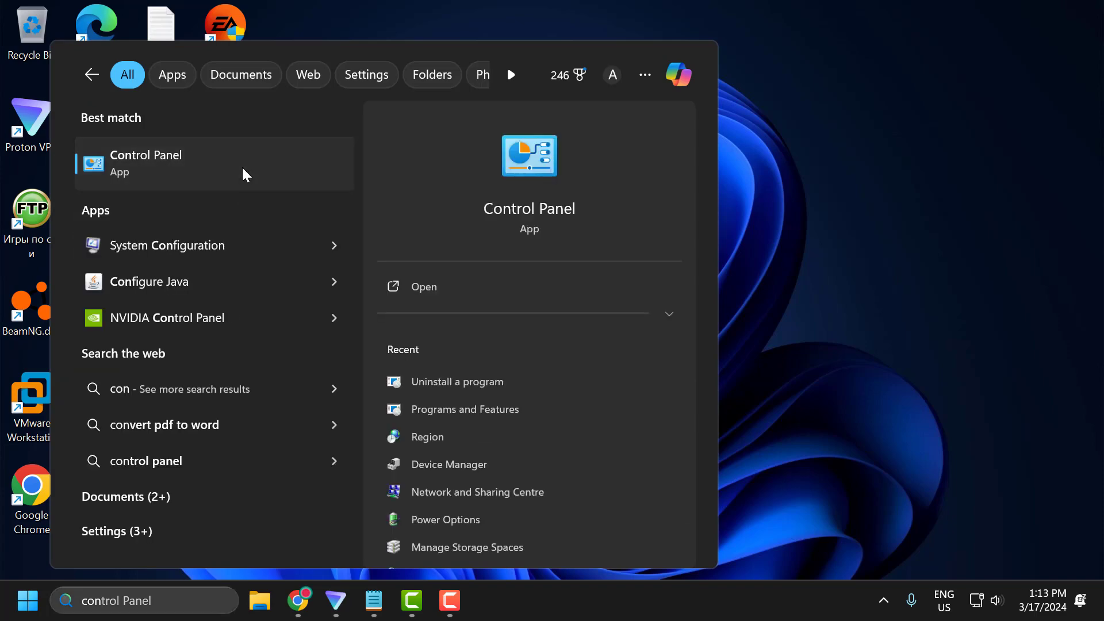
{"action": "left_click", "coordinate": [241, 166]}
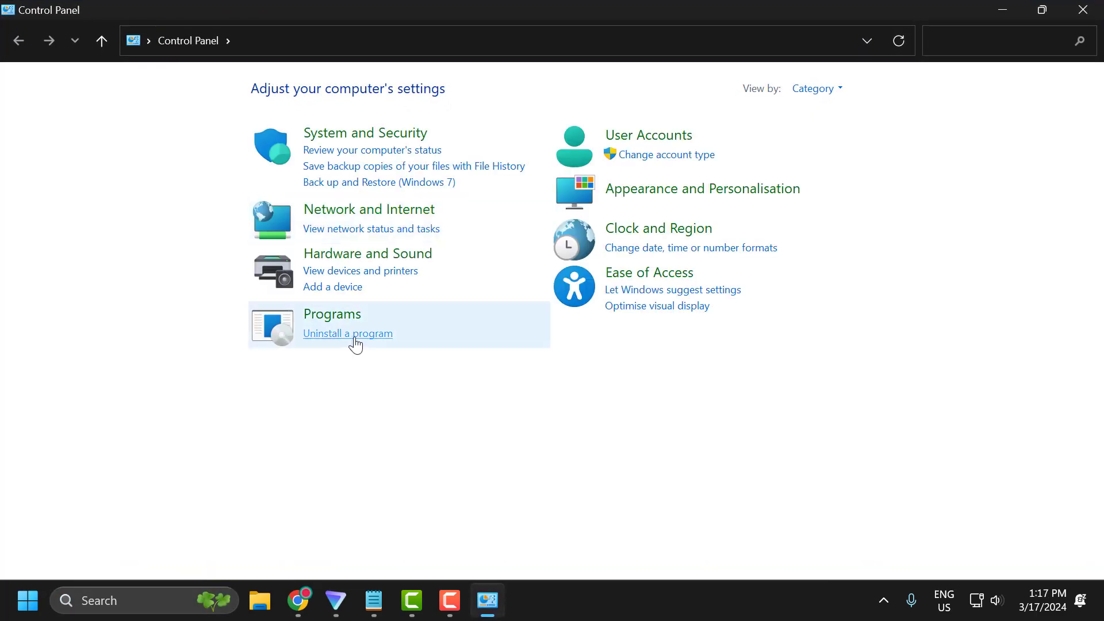
{"action": "left_click", "coordinate": [354, 335]}
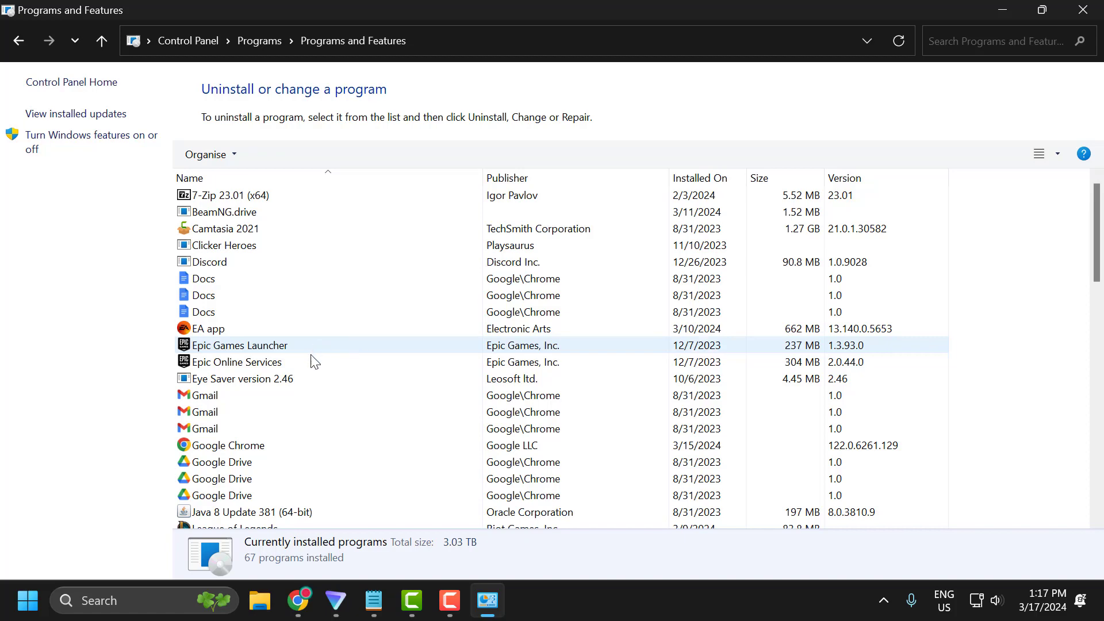
Uninstall Java 8 Update 381 and return to Chrome's 'download java' results
{"action": "scroll", "coordinate": [312, 362], "scroll_direction": "down", "scroll_amount": 2}
{"action": "left_click", "coordinate": [218, 412]}
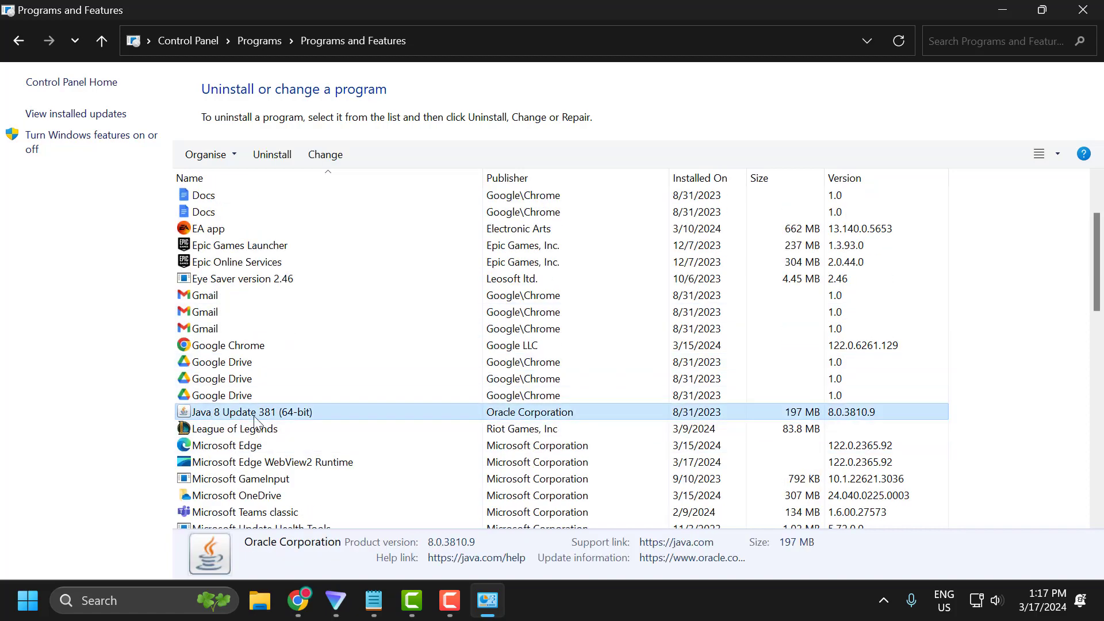
{"action": "left_click", "coordinate": [258, 154]}
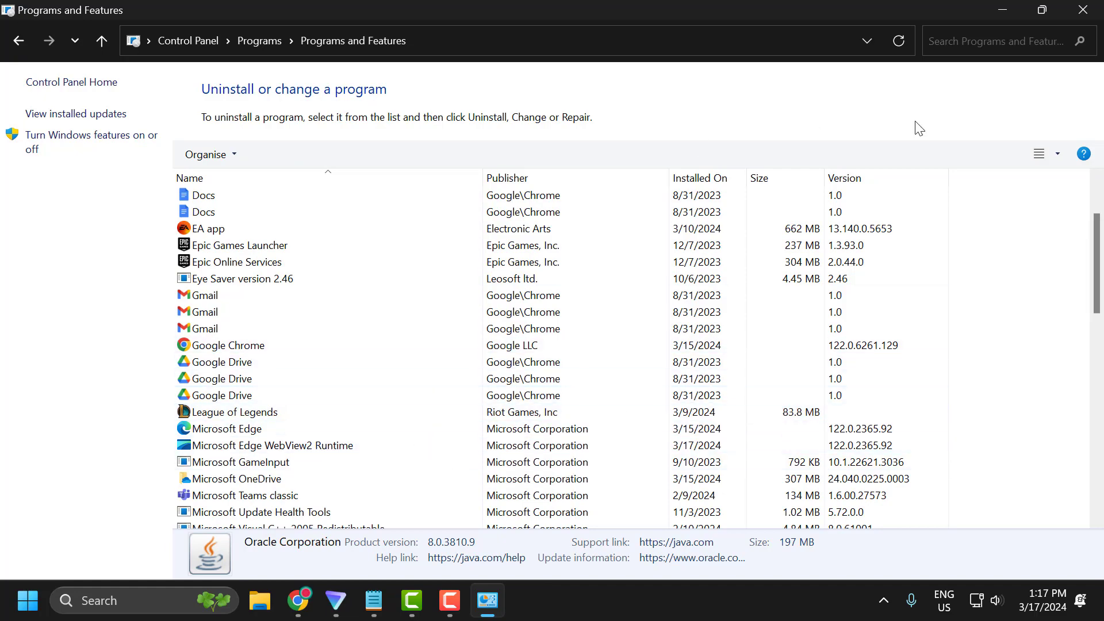
{"action": "left_click", "coordinate": [1083, 10]}
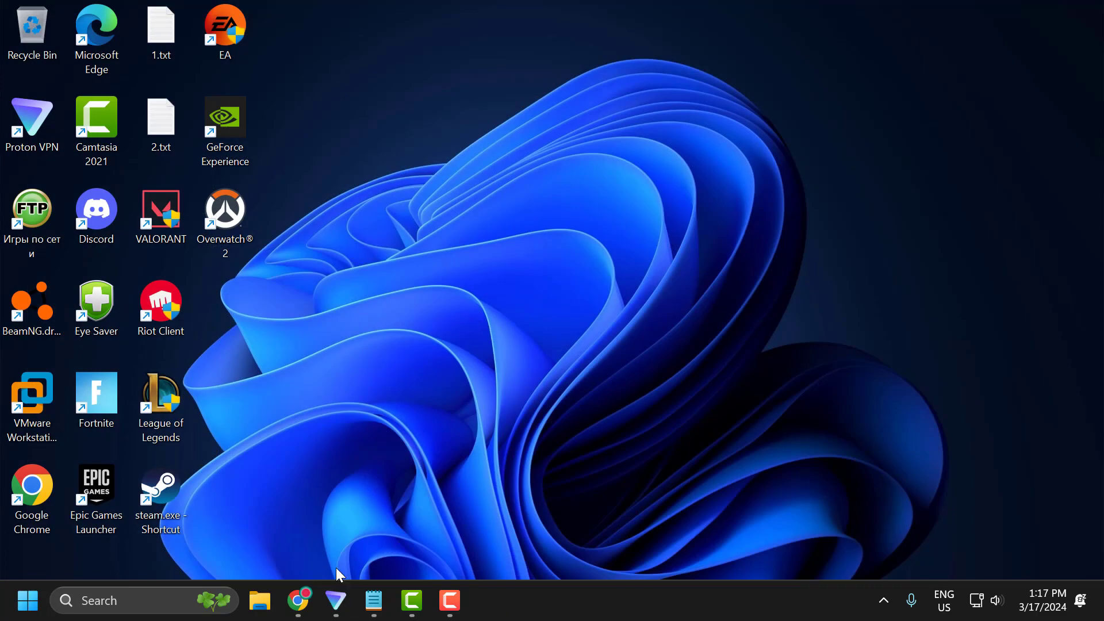
{"action": "left_click", "coordinate": [298, 601]}
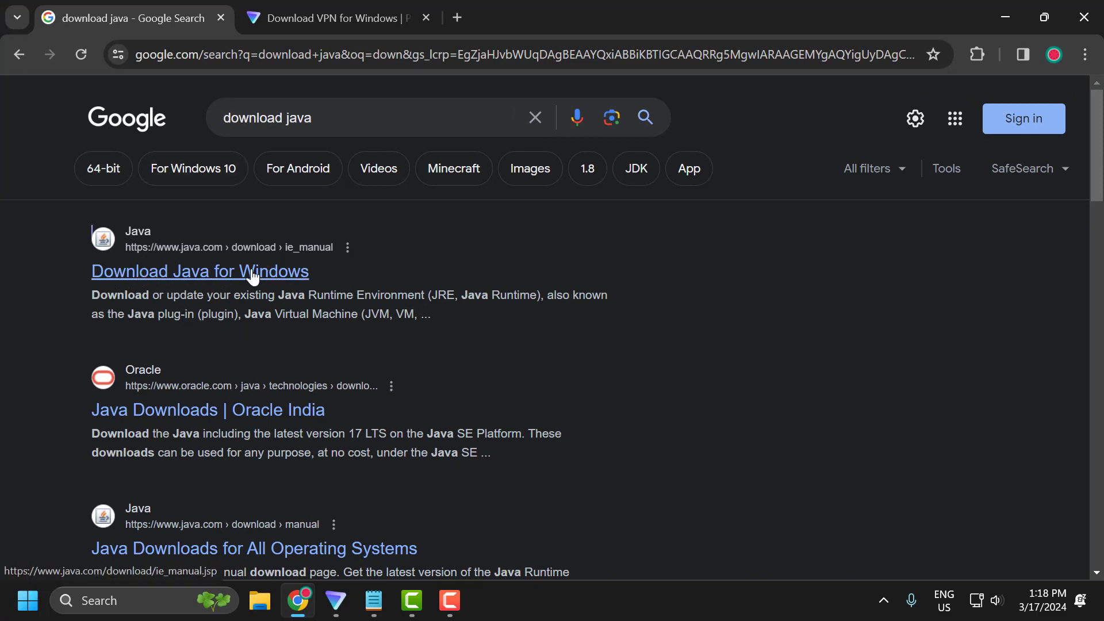
Download JavaSetup8u401.exe from java.com and install Java 8 Update 401
{"action": "left_click", "coordinate": [268, 276]}
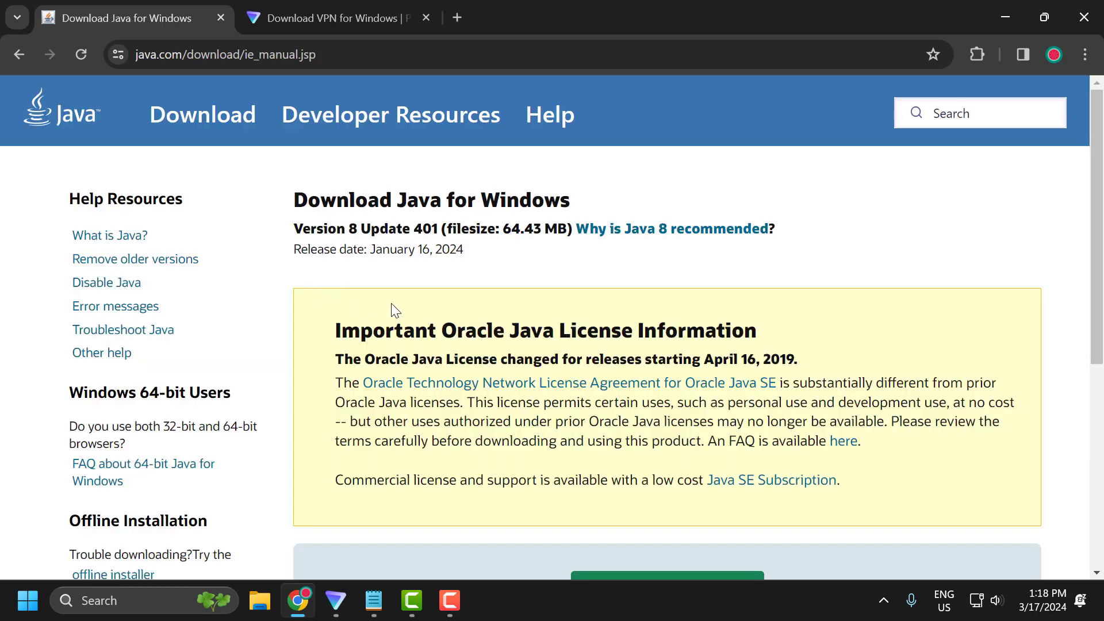
{"action": "scroll", "coordinate": [443, 296], "scroll_direction": "down", "scroll_amount": 6}
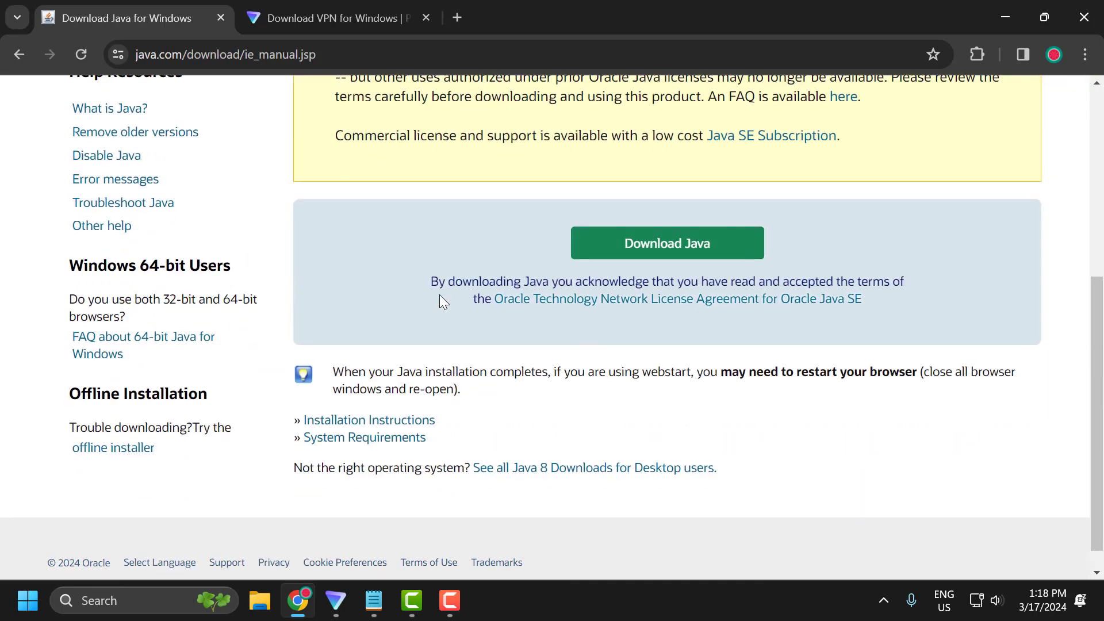
{"action": "left_click", "coordinate": [630, 253]}
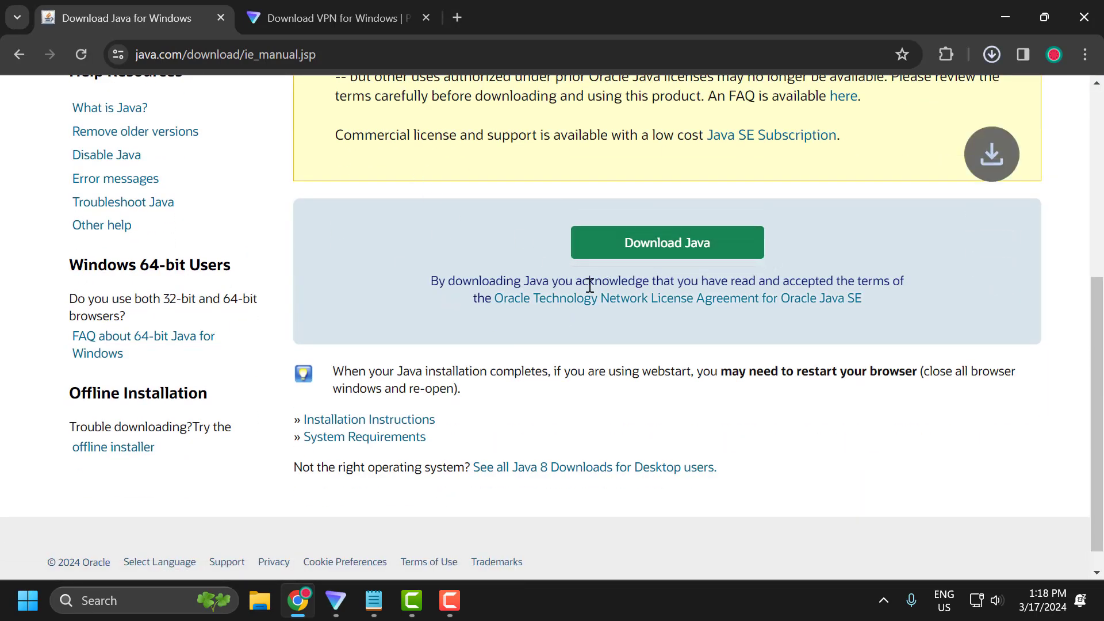
{"action": "scroll", "coordinate": [707, 239], "scroll_direction": "up", "scroll_amount": 6}
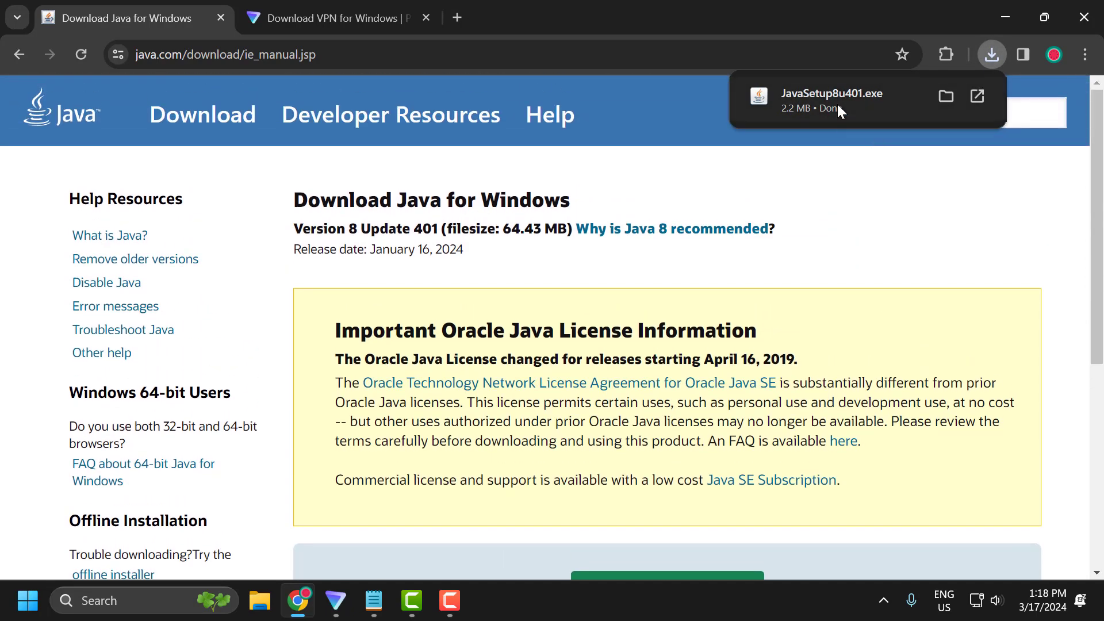
{"action": "left_click", "coordinate": [840, 99]}
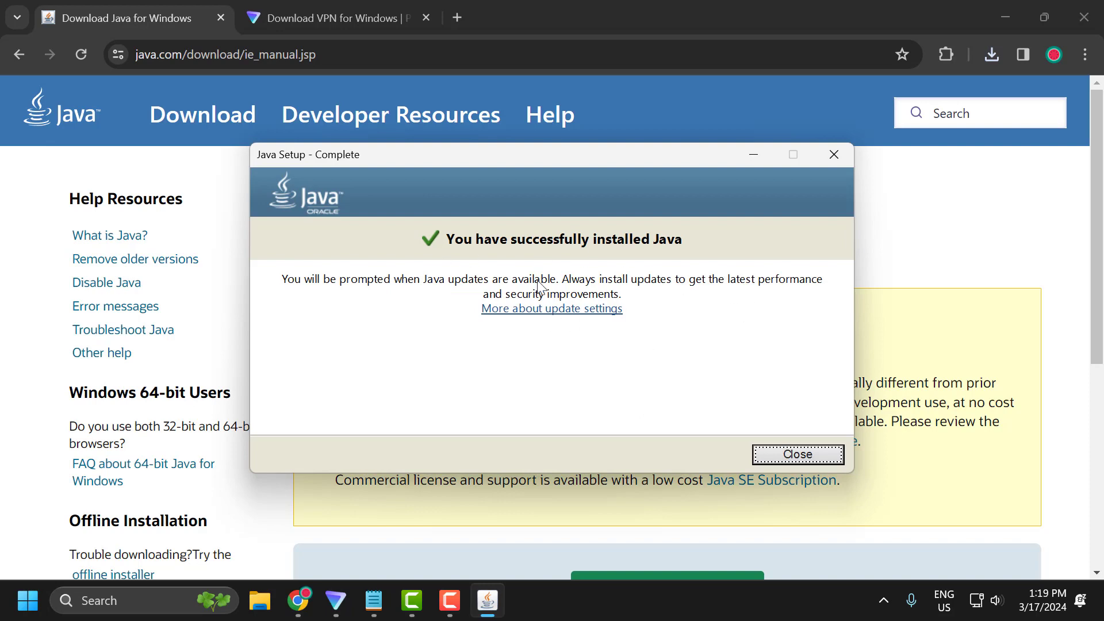
{"action": "left_click", "coordinate": [793, 455]}
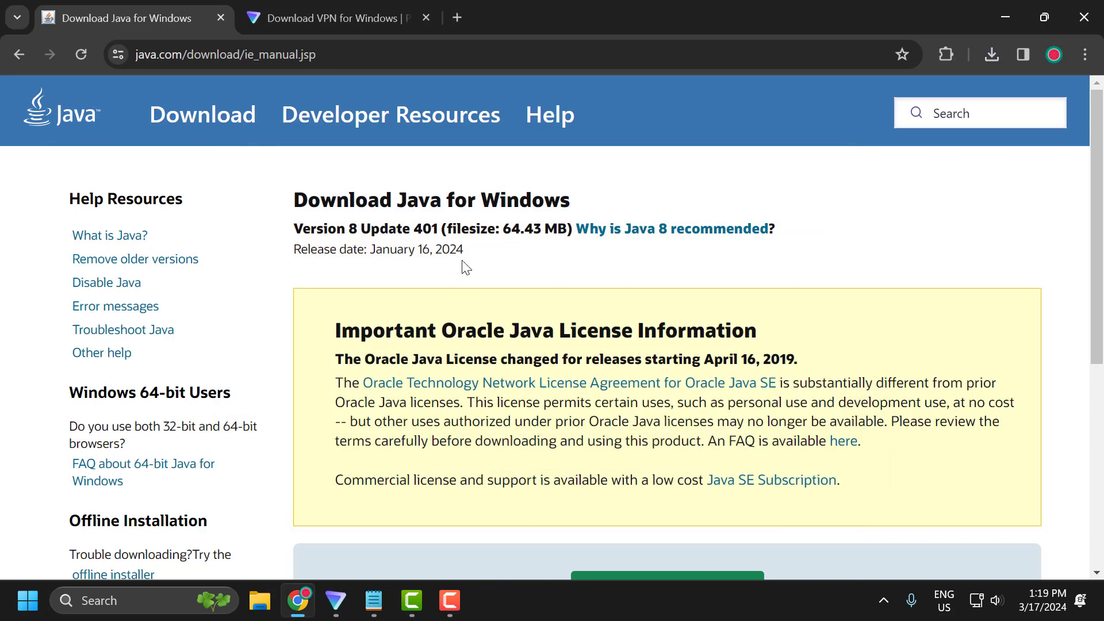
{"action": "left_click", "coordinate": [330, 10]}
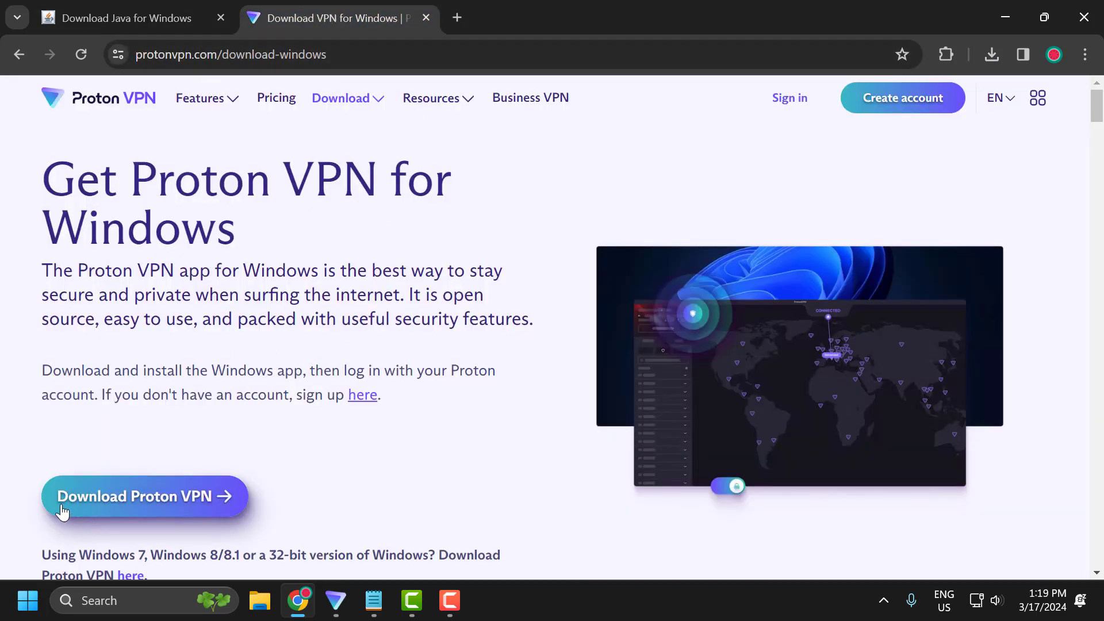
Start downloading the ProtonVPN_v3.2.10 installer, check its progress, and minimize Chrome
{"action": "left_click", "coordinate": [153, 505]}
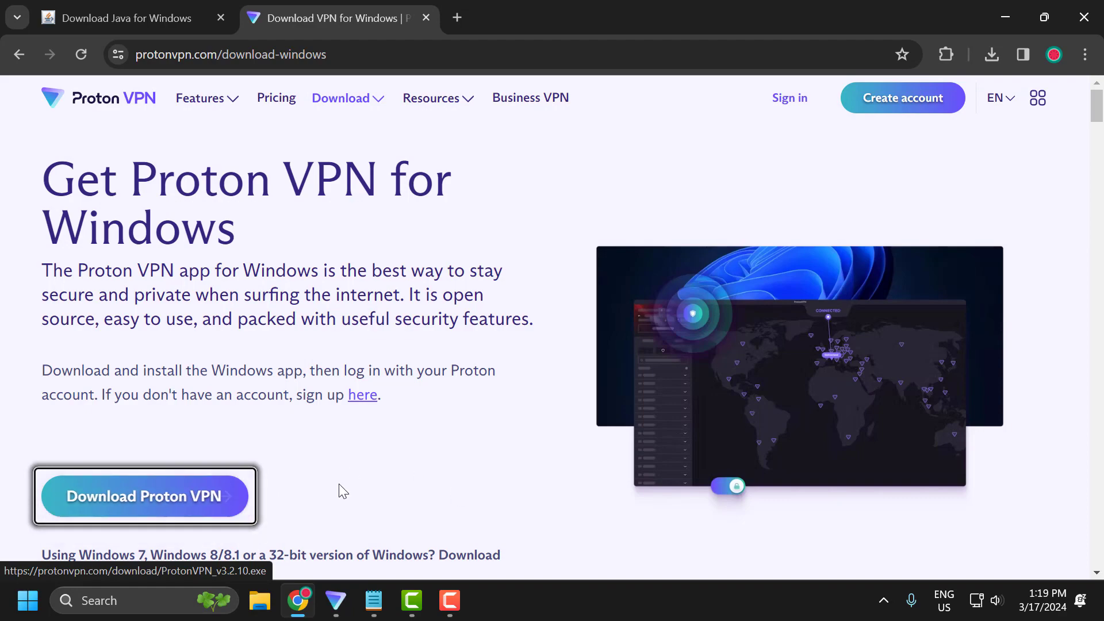
{"action": "left_click", "coordinate": [991, 55]}
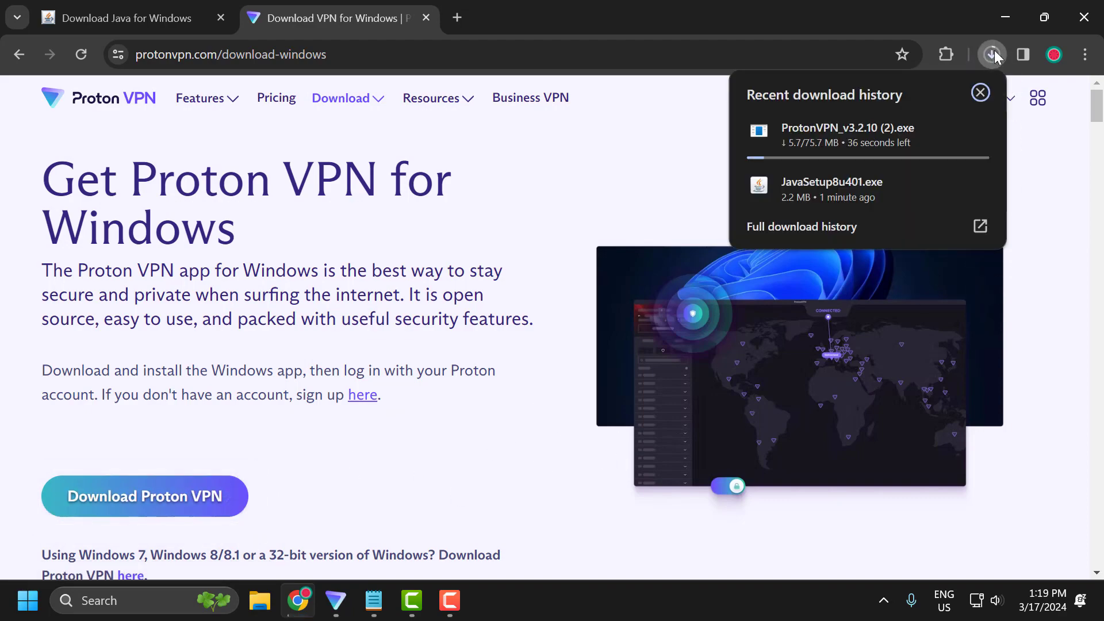
{"action": "left_click", "coordinate": [1005, 17]}
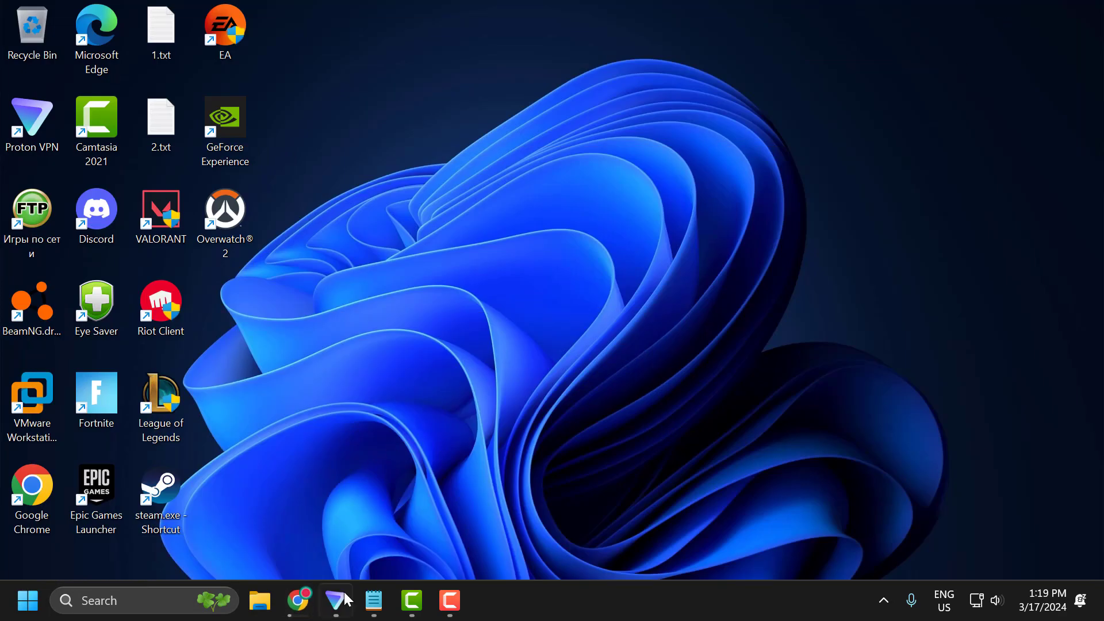
Launch Proton VPN, connect with Quick Connect, and minimize its window
{"action": "left_click", "coordinate": [344, 600]}
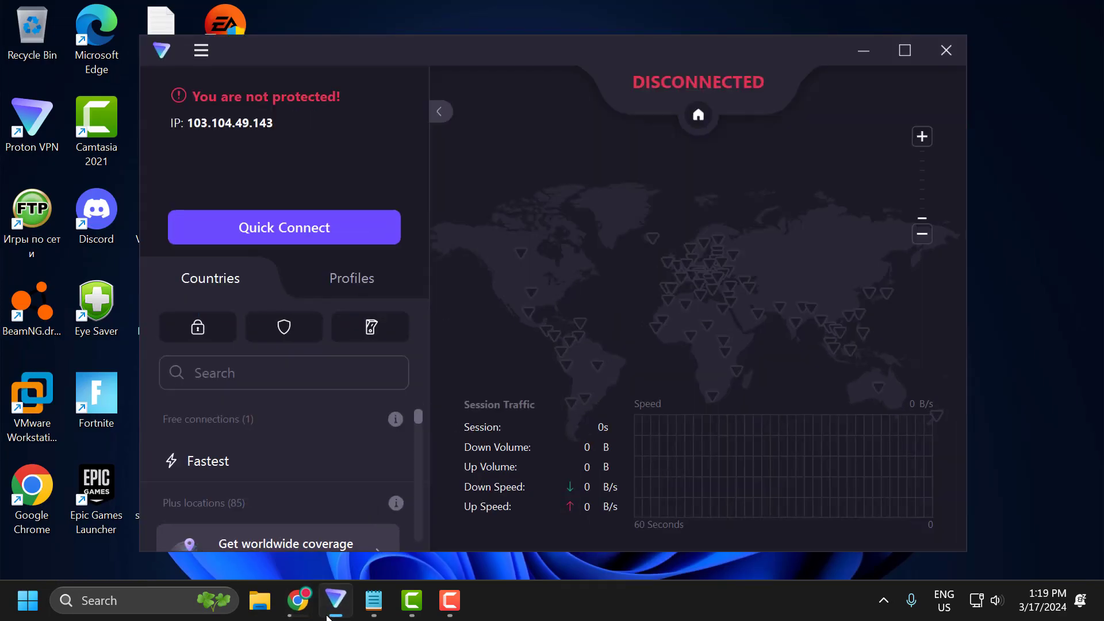
{"action": "left_click", "coordinate": [244, 232]}
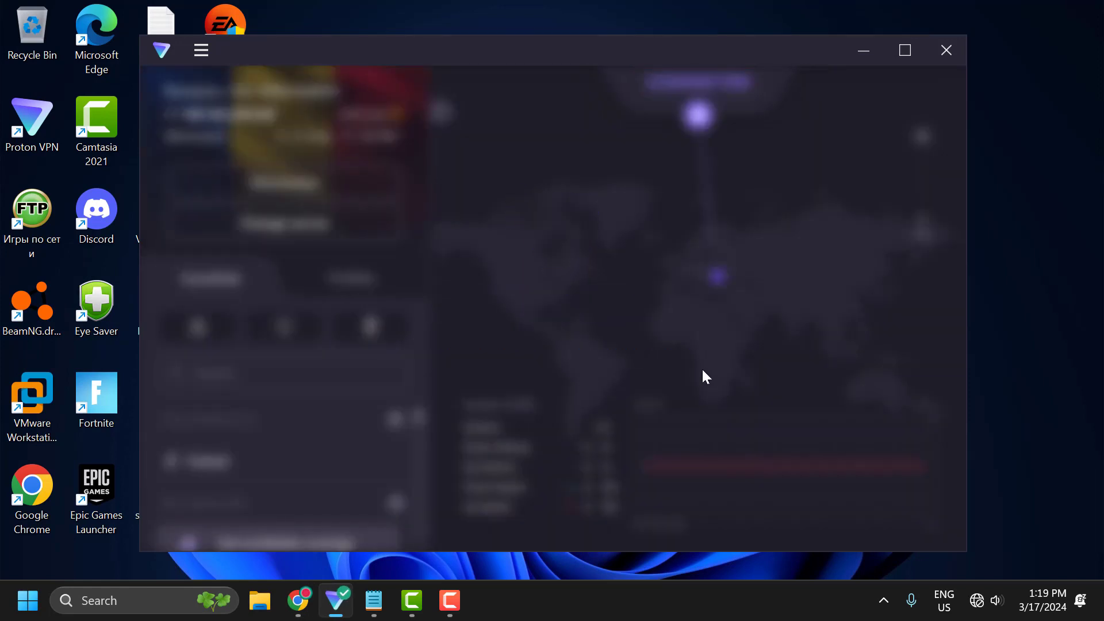
{"action": "left_click", "coordinate": [863, 50]}
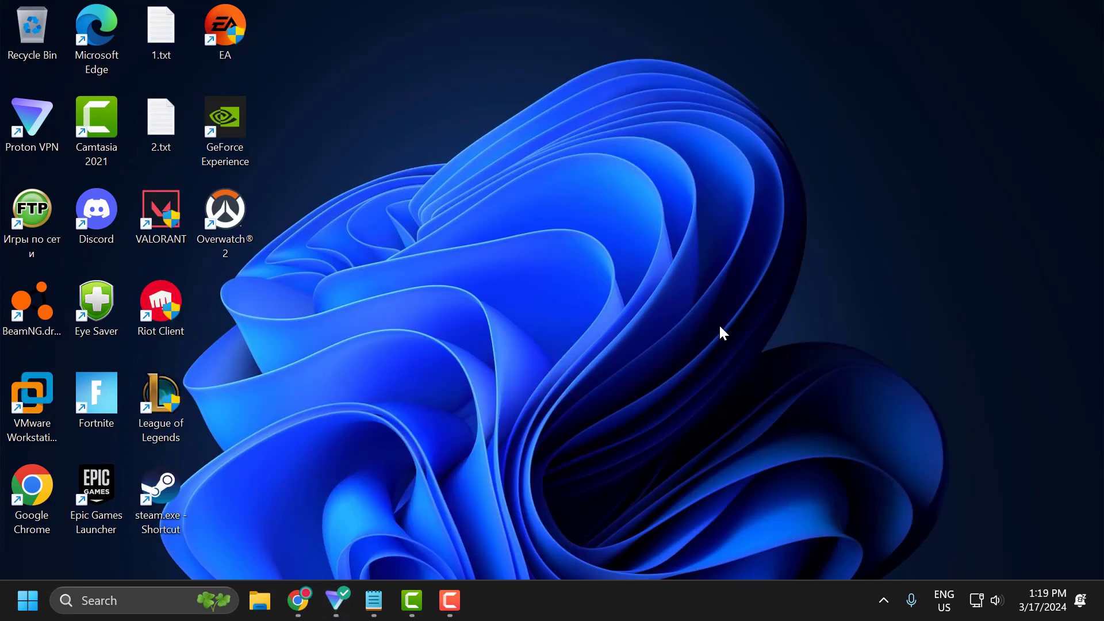